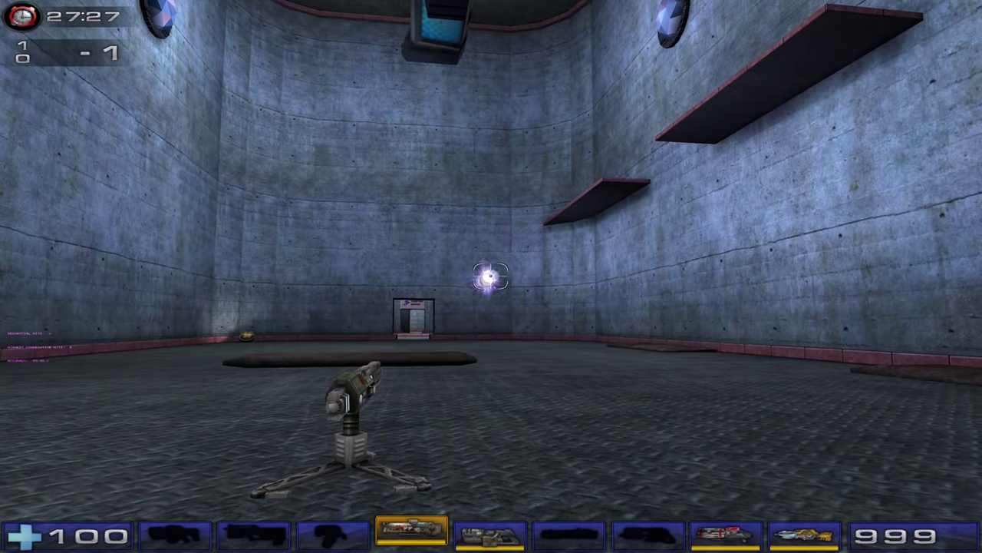
click(490, 275)
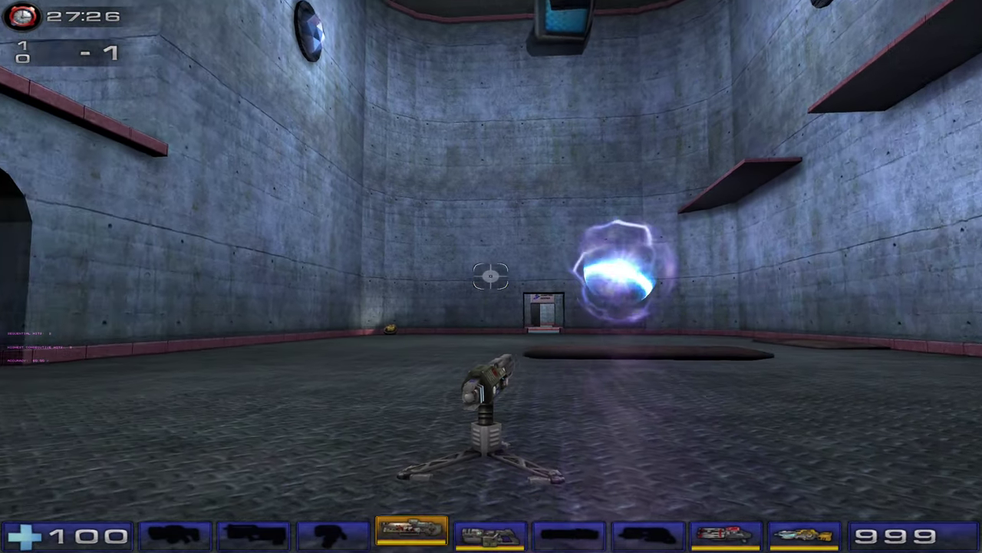
key(d)
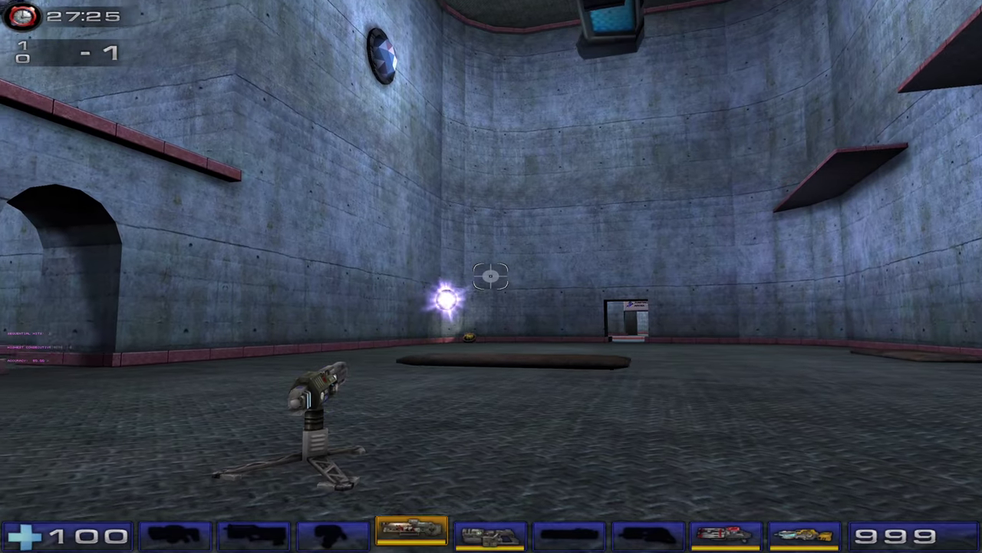
click(491, 275)
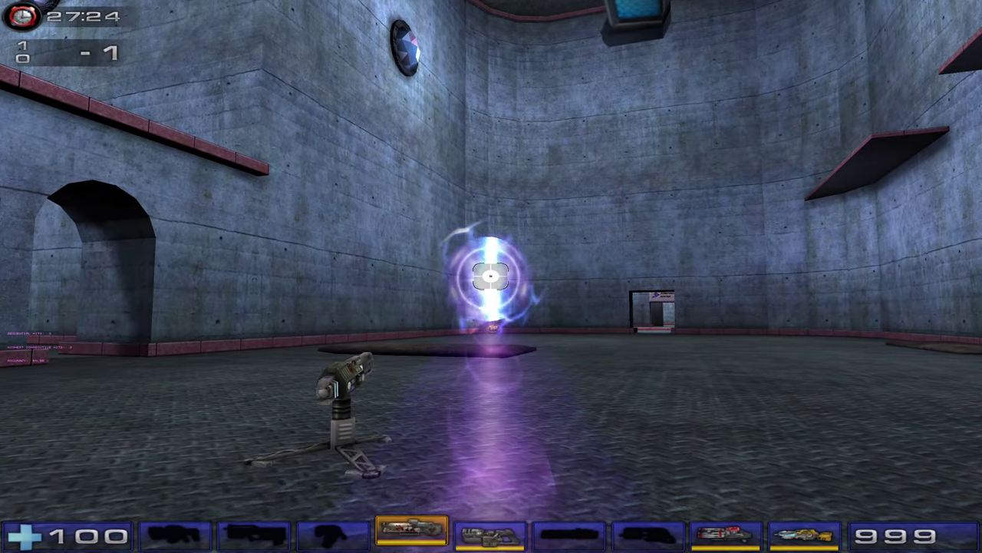
key(d)
right_click(492, 277)
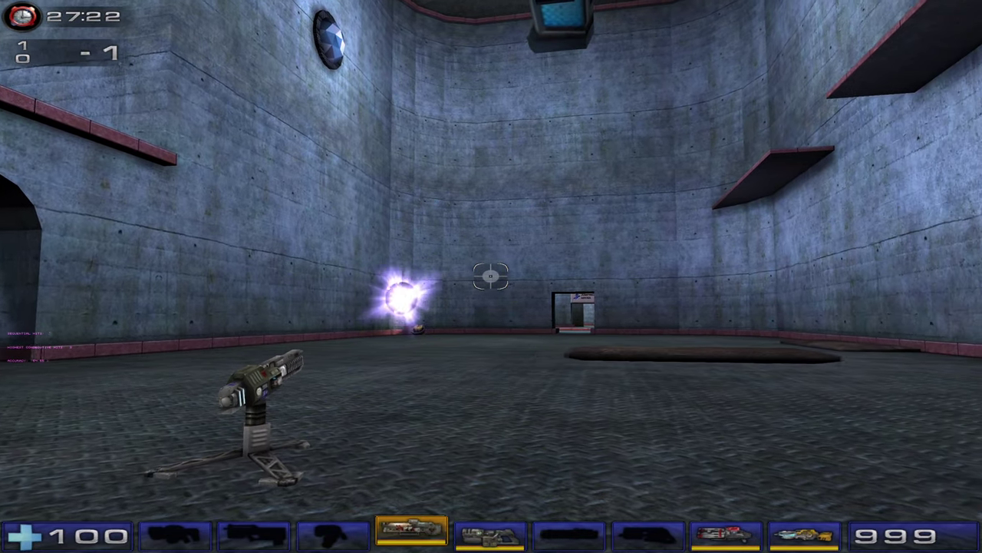
key(d)
click(491, 276)
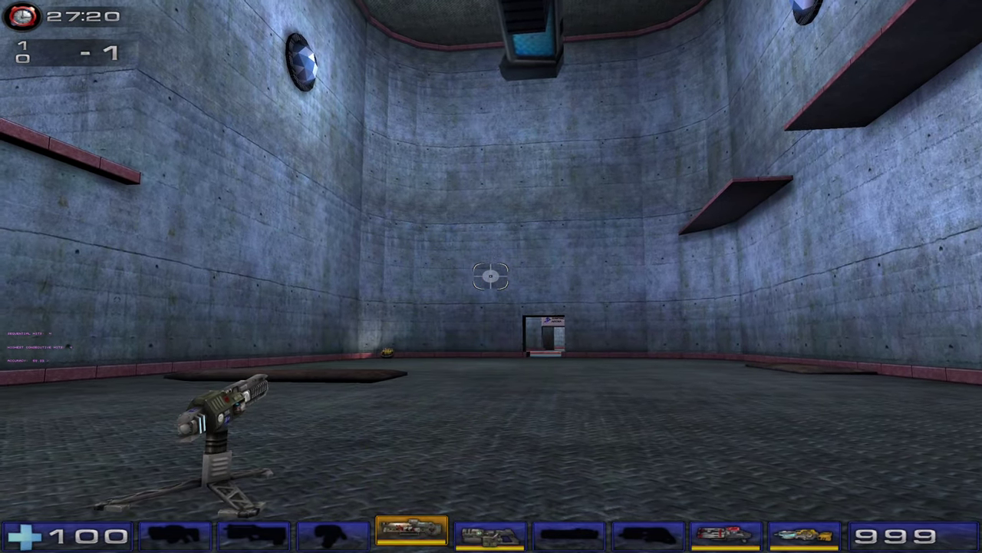
right_click(491, 276)
key(a)
click(491, 277)
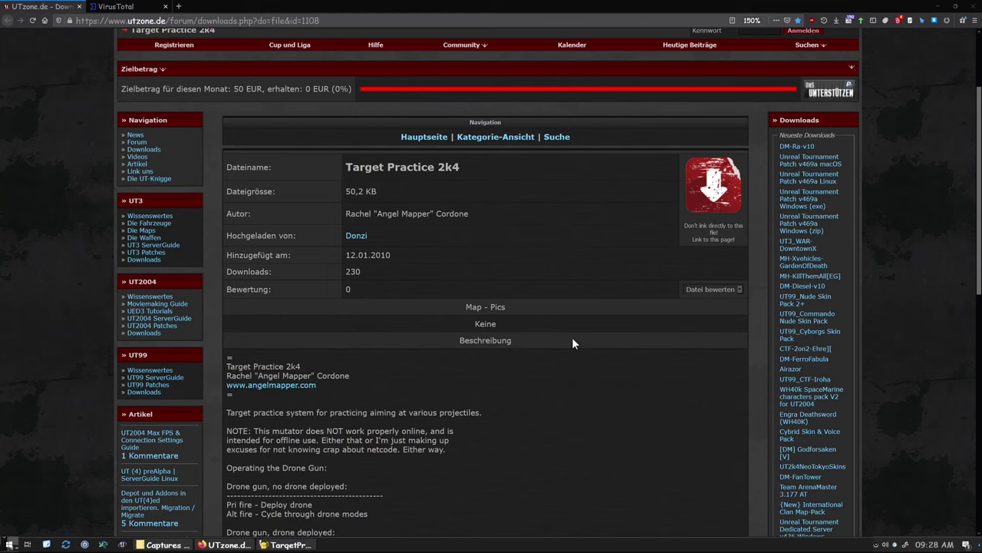
- Review the Target Practice 2k4 description on its download page and the VirusTotal report for TargetPractice.zip
scroll(530, 369, down, 5)
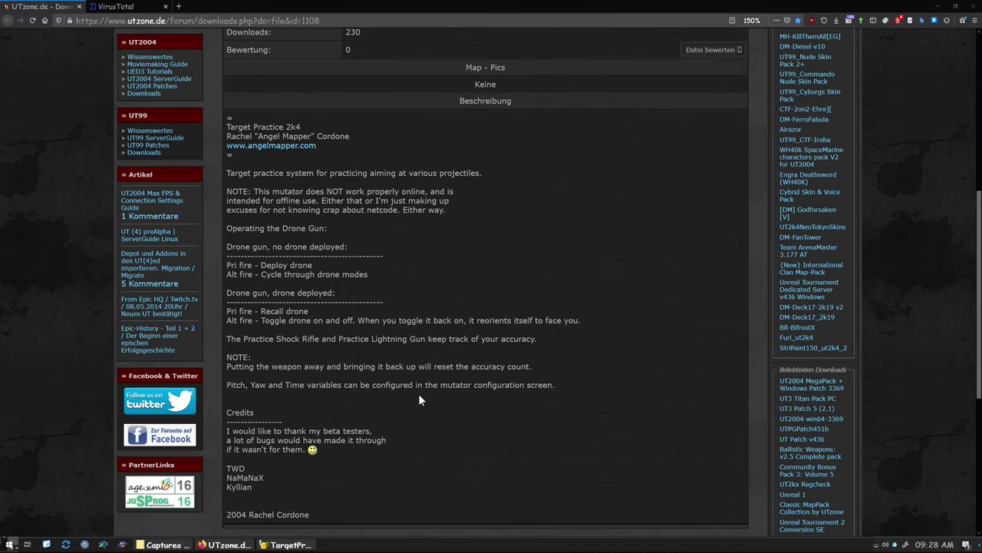
scroll(379, 174, up, 5)
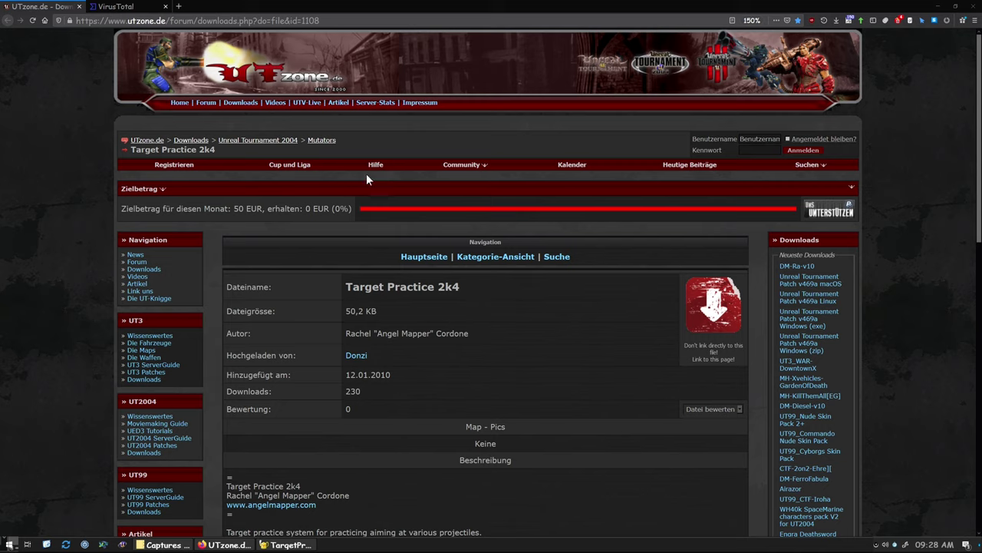
key(ctrl+Tab)
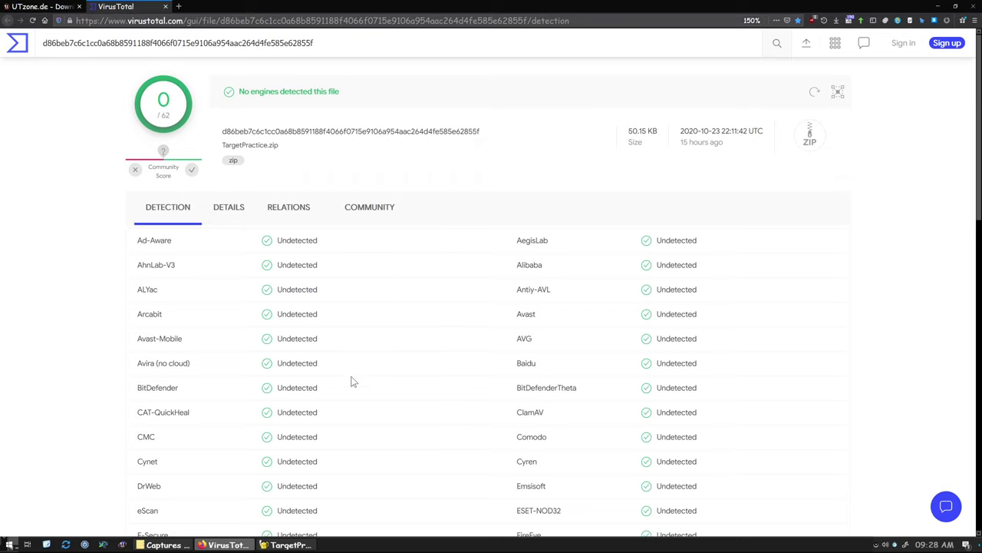
- Switch to Tablacus Explorer and extract TargetPractice.zip into a TargetPractice folder in Downloads
click(295, 543)
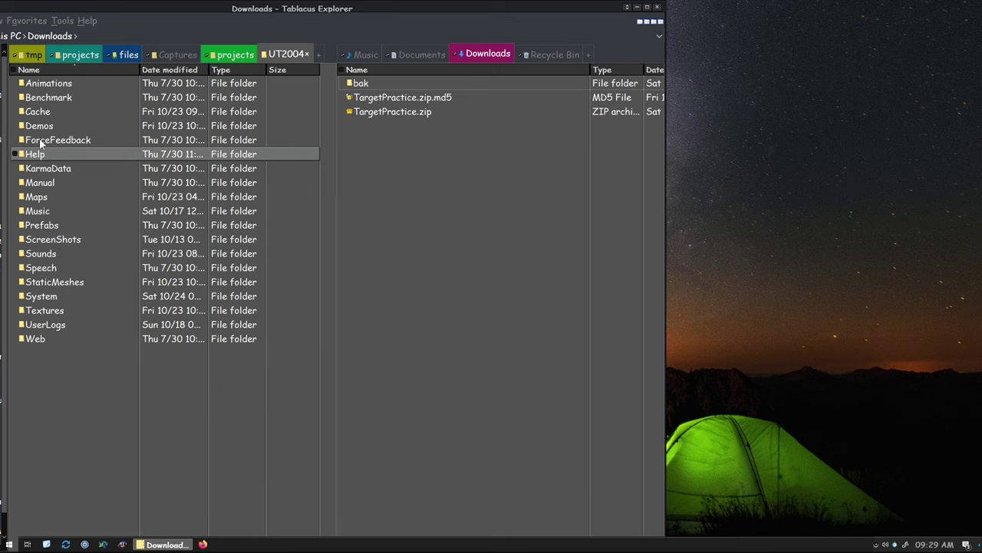
right_click(375, 111)
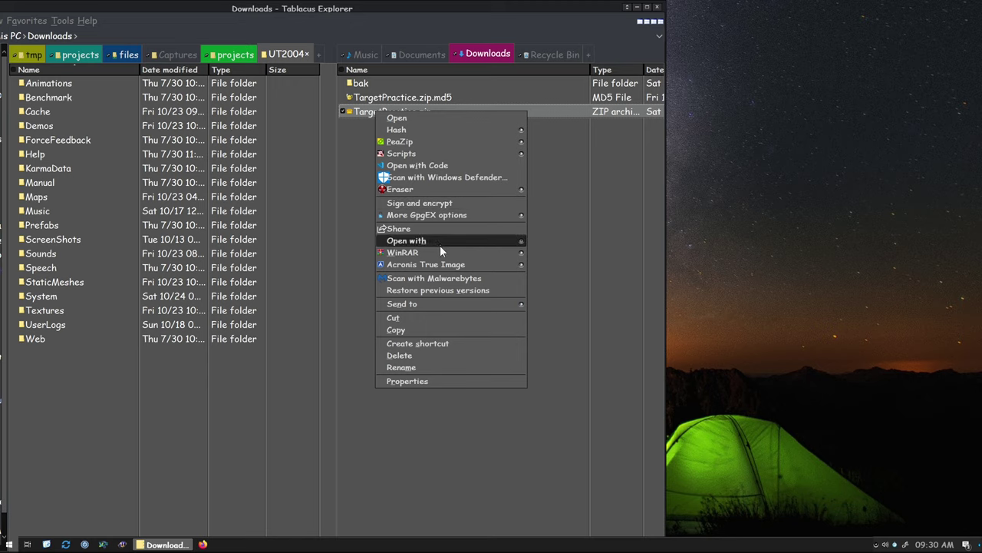
mouse_move(444, 252)
click(552, 289)
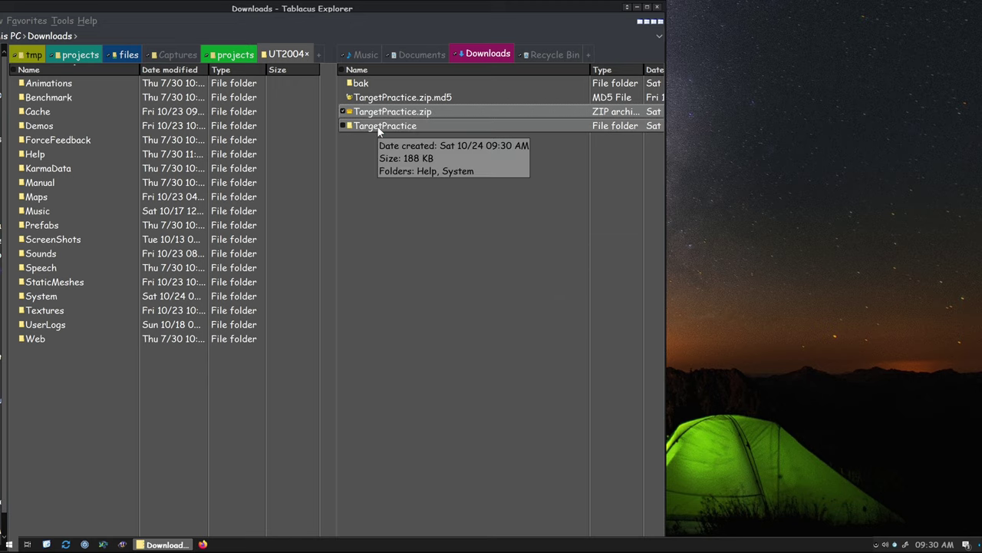
- Copy the Help and System folders from the extracted TargetPractice folder into C:\UT2004, replacing the files with the same names
double_click(377, 127)
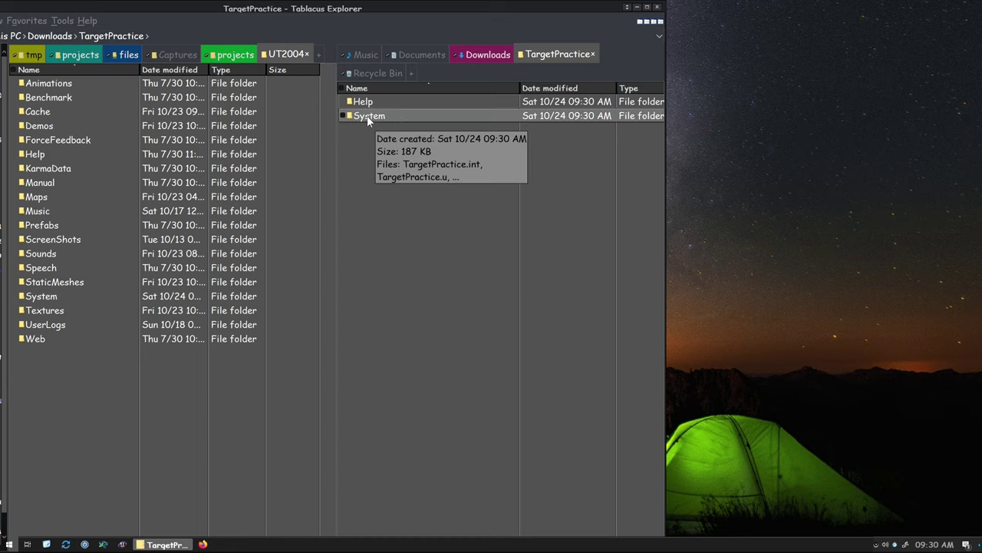
key(ctrl+a)
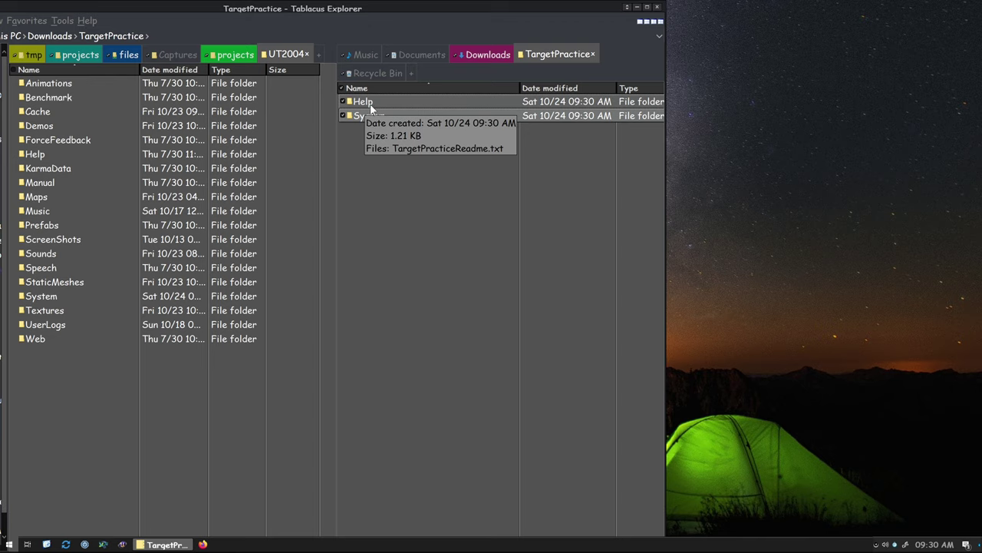
right_click(369, 109)
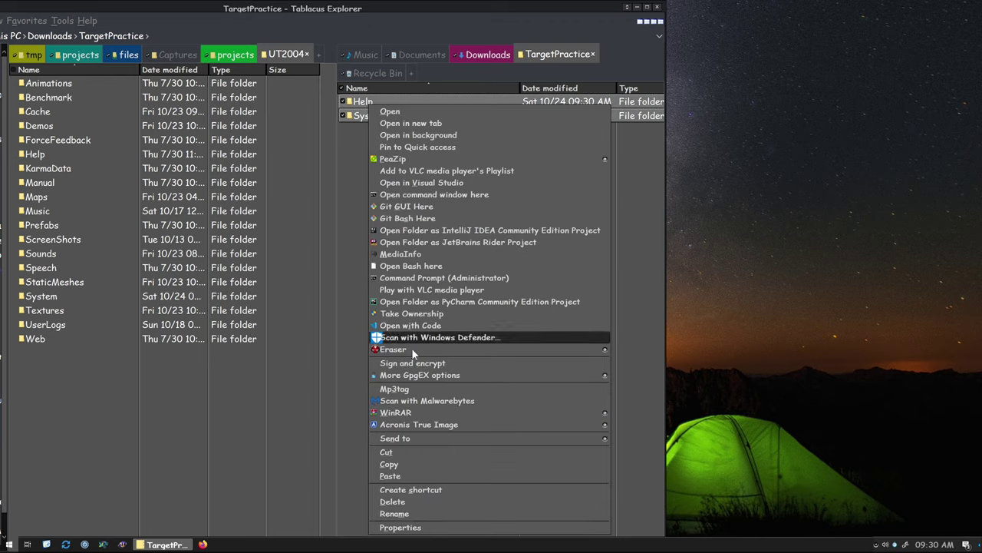
click(404, 463)
click(85, 385)
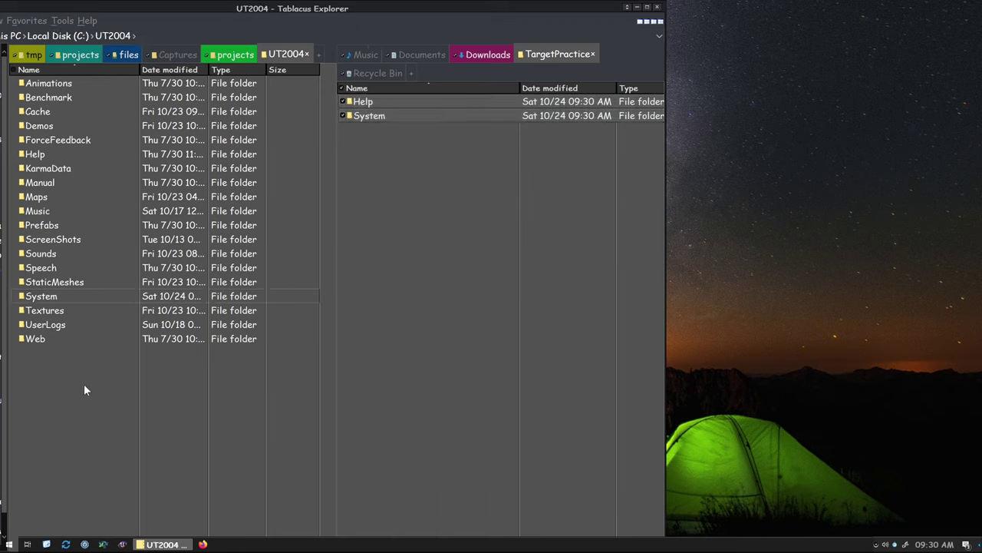
right_click(74, 391)
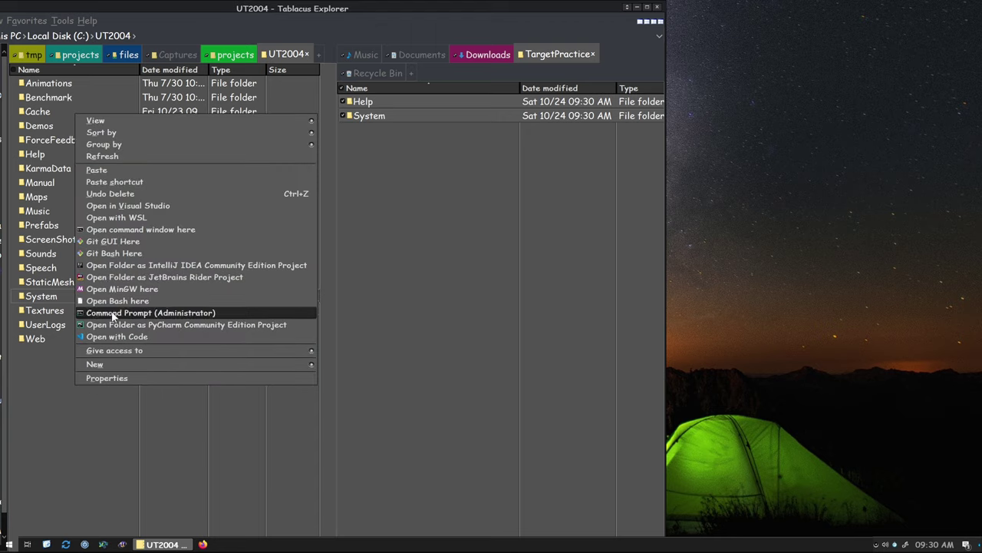
click(101, 171)
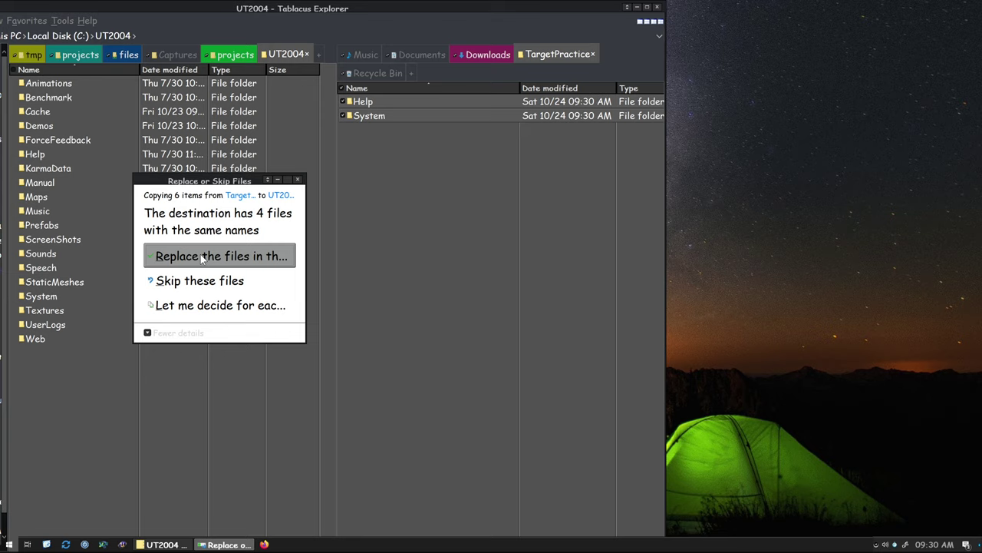
click(201, 254)
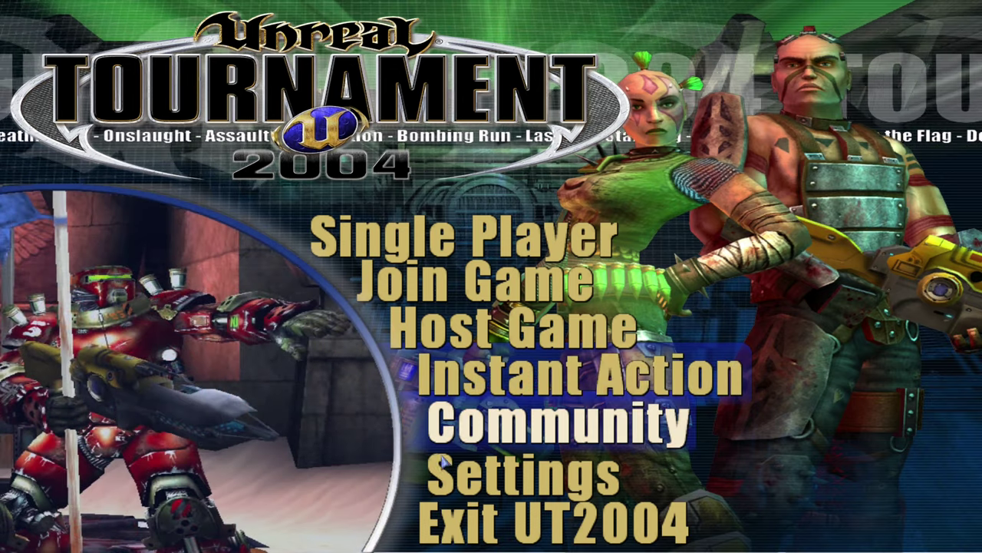
- In Unreal Tournament 2004, open the weapon settings and view the Practice Rocket Launcher and Grenade Launcher entries
click(460, 470)
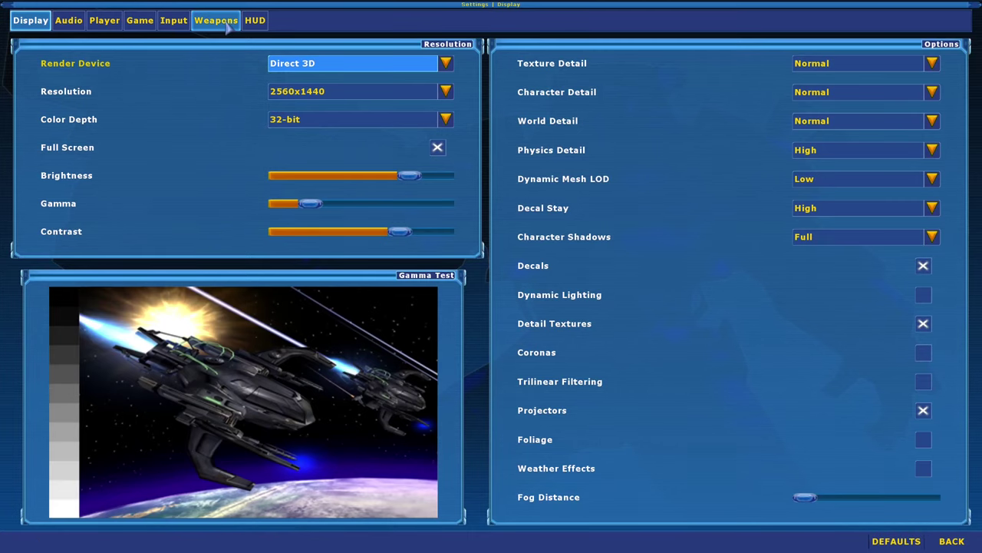
click(215, 20)
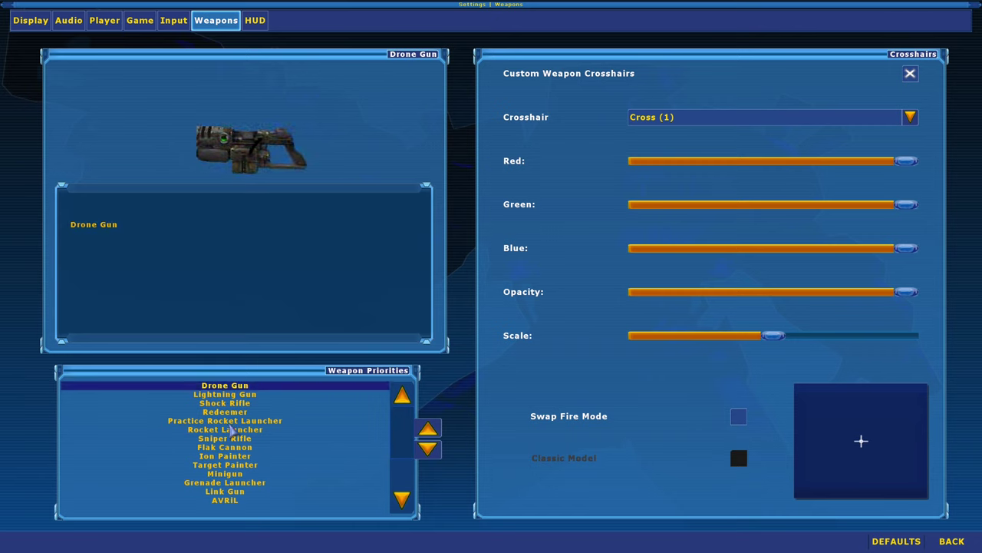
click(225, 421)
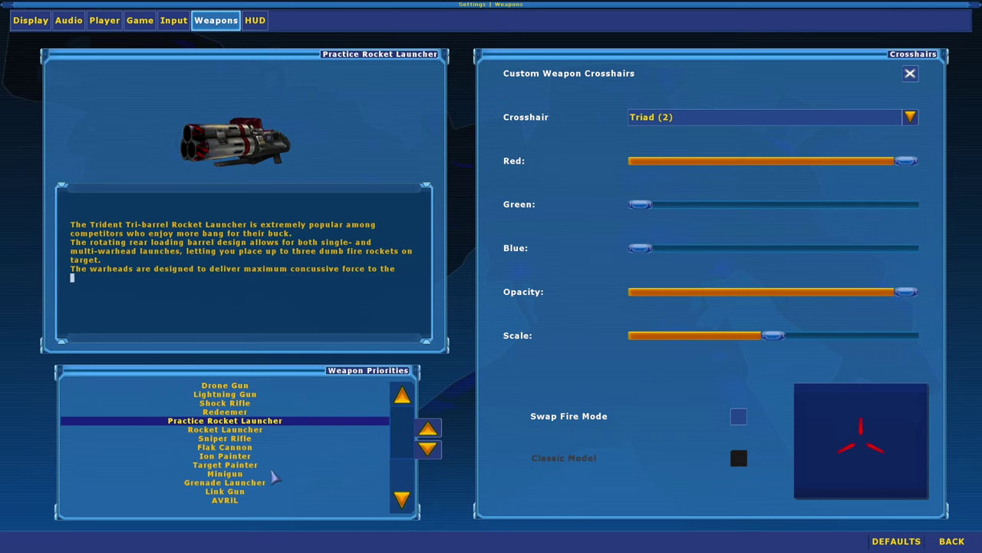
click(244, 482)
- Move Practice Lightning Gun up the weapon priorities to directly below Lightning Gun
scroll(265, 489, down, 3)
scroll(265, 492, down, 1)
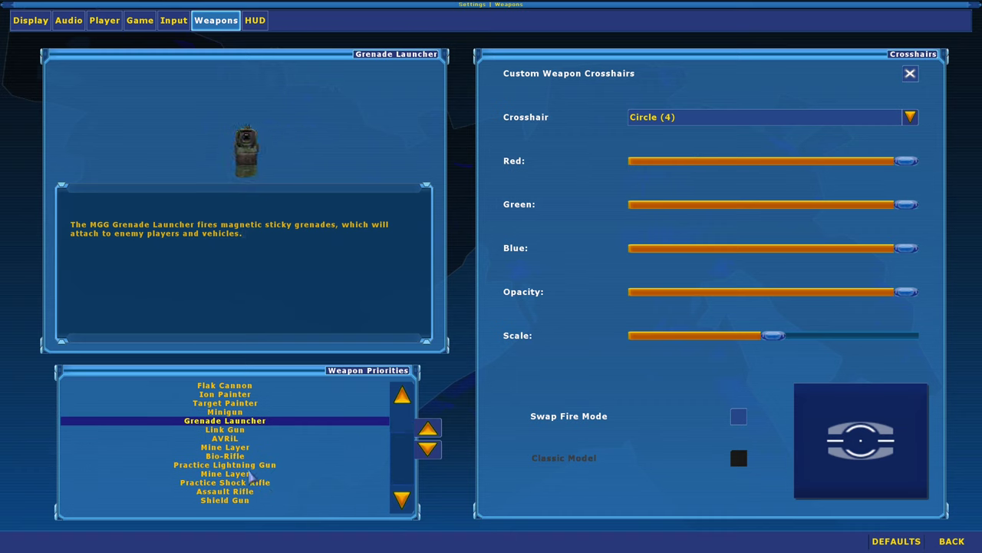
click(253, 466)
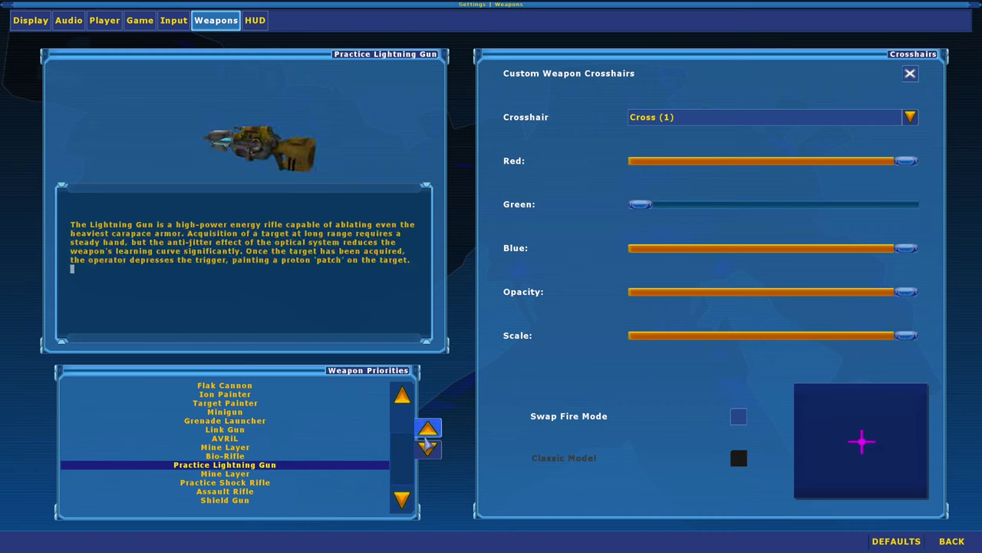
click(431, 429)
click(431, 429)
click(431, 429)
click(433, 431)
click(433, 431)
click(435, 431)
click(428, 429)
click(428, 429)
click(428, 429)
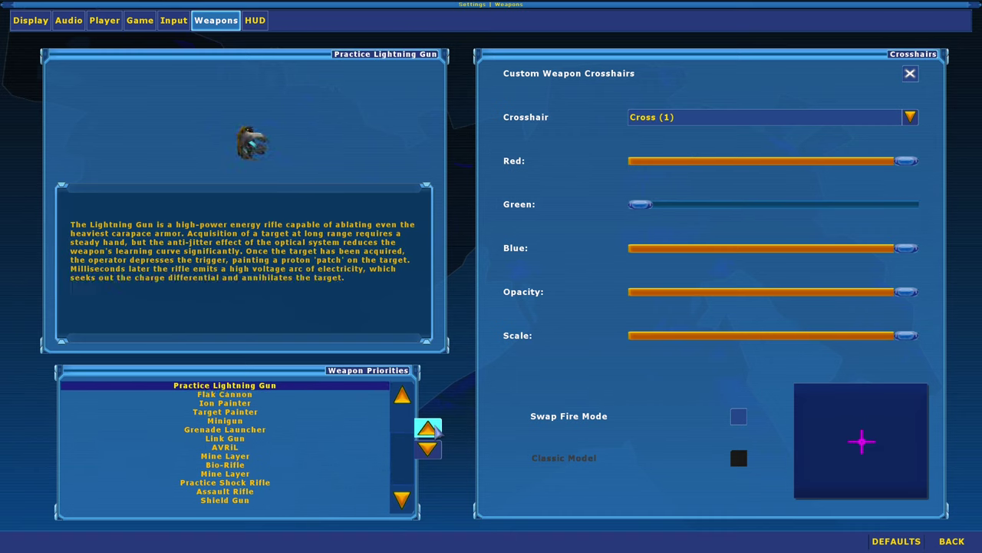
click(429, 430)
scroll(353, 439, up, 2)
click(427, 429)
click(426, 429)
click(426, 429)
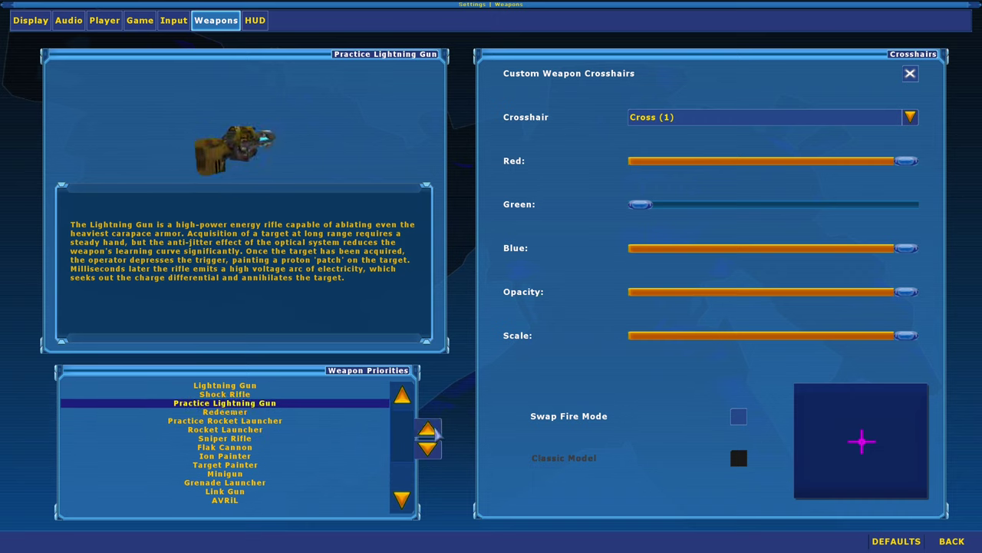
click(427, 429)
- Raise Practice Shock Rifle in the weapon priorities to directly below Shock Rifle
scroll(254, 476, down, 7)
click(248, 474)
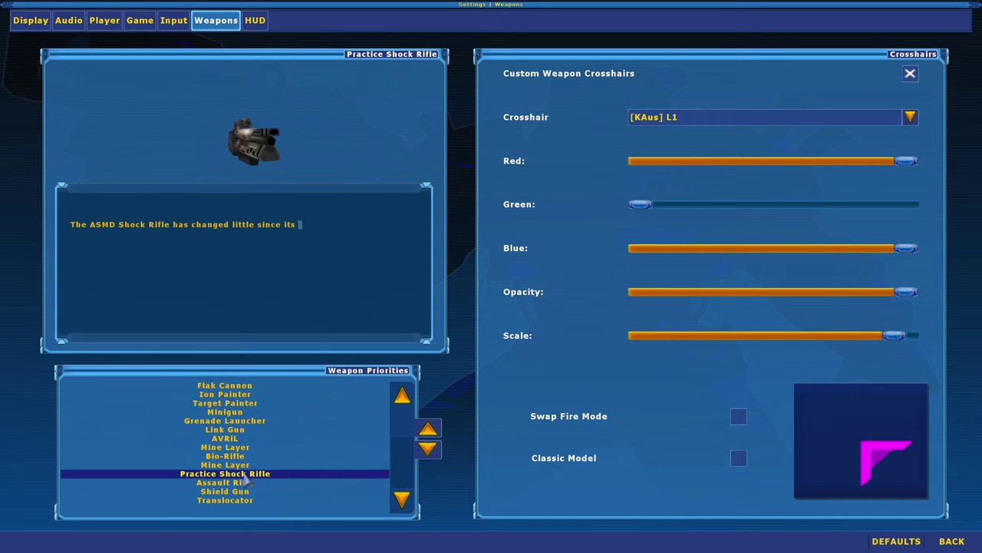
scroll(302, 450, up, 5)
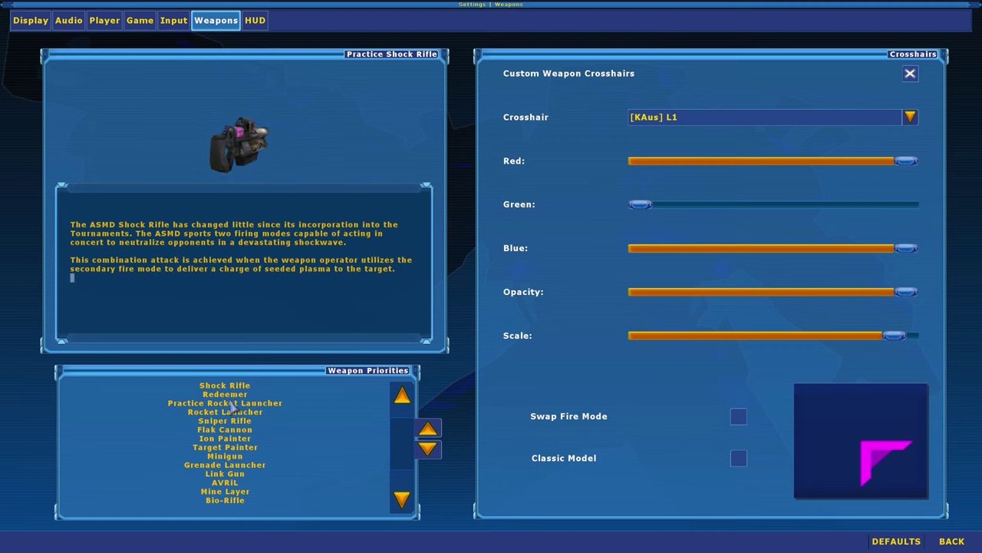
click(429, 430)
click(428, 430)
click(428, 430)
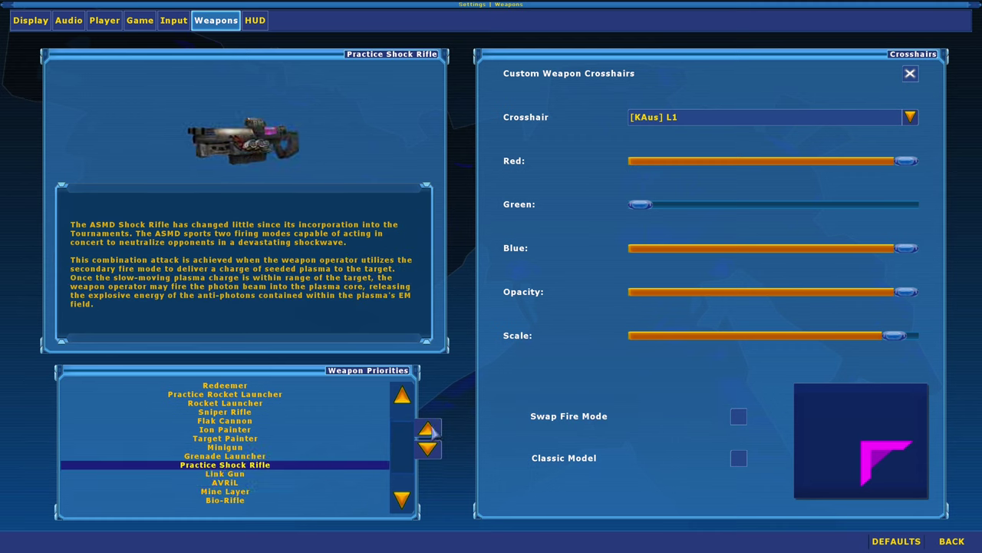
click(428, 430)
click(429, 430)
click(429, 430)
click(429, 429)
click(429, 430)
click(428, 430)
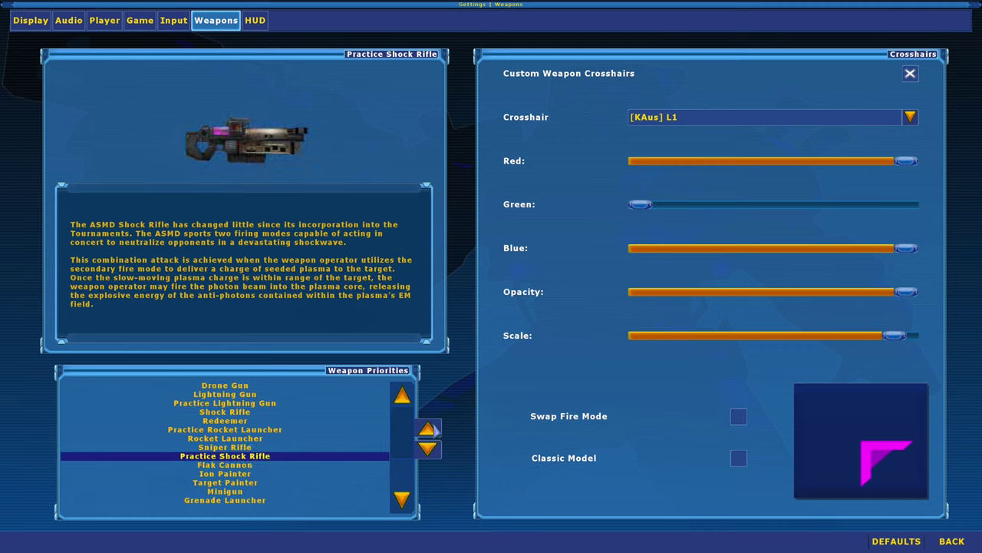
click(428, 430)
click(429, 430)
click(429, 430)
click(429, 430)
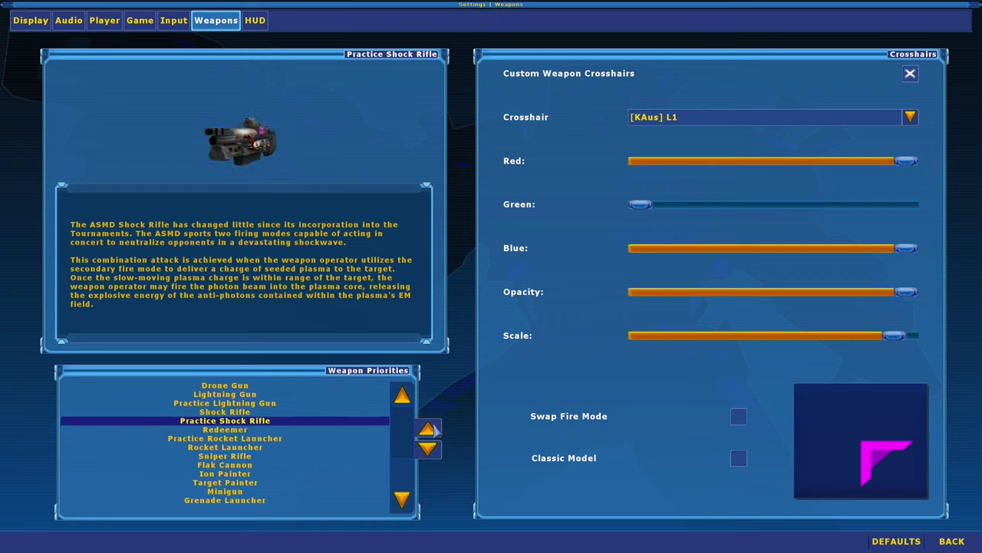
- Compare the crosshair settings of Lightning Gun and Practice Lightning Gun
click(222, 396)
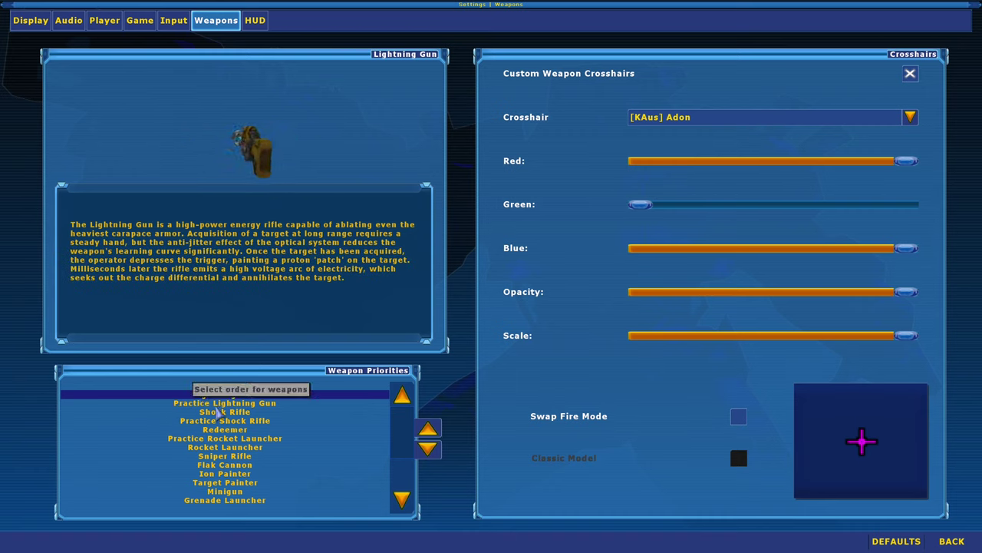
click(230, 404)
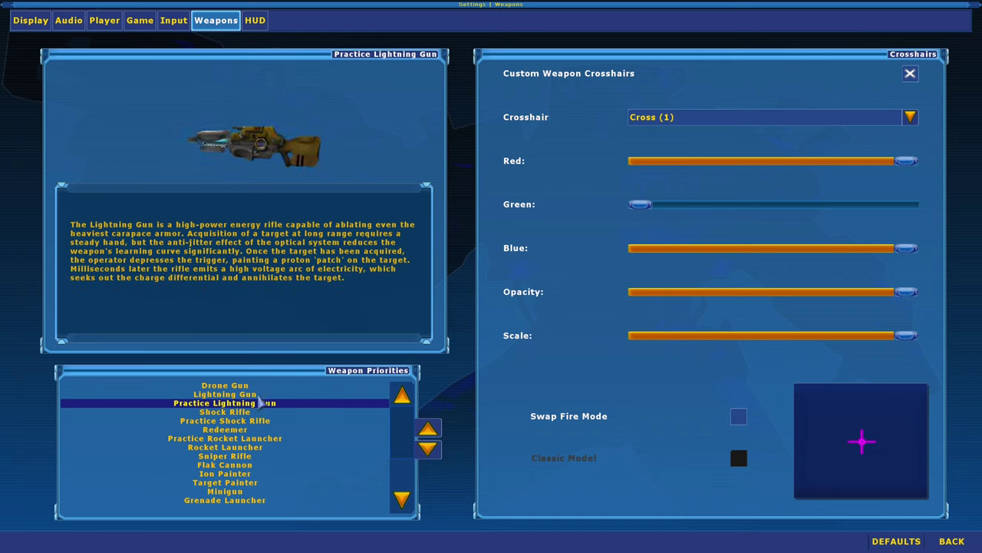
key(Up)
key(Down)
key(Up)
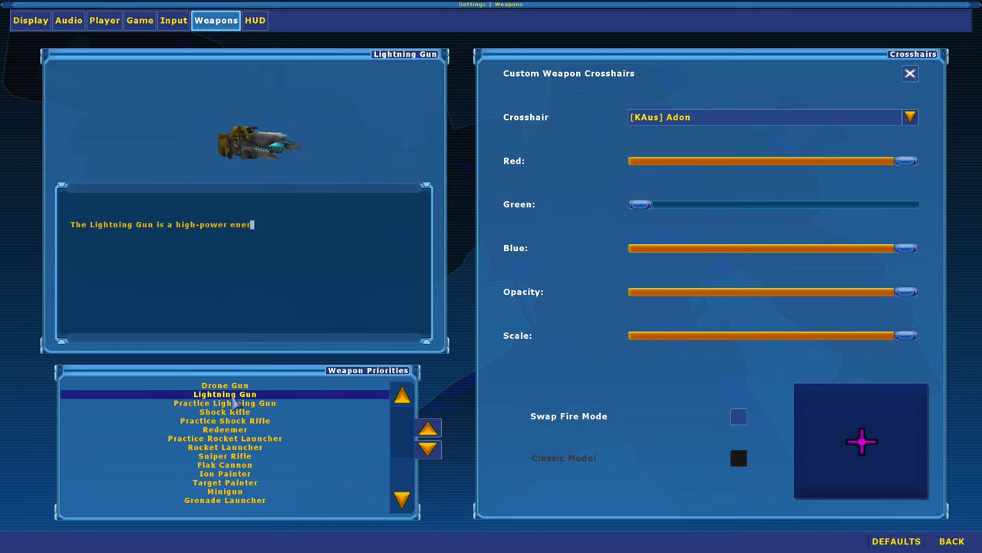
key(Down)
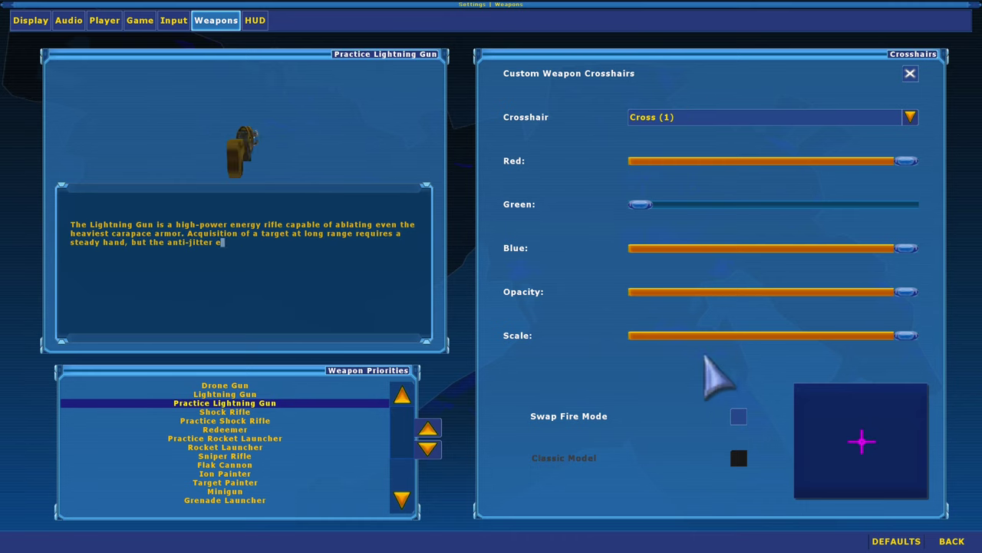
- Set the Practice Lightning Gun's crosshair to [KAus] Adon, matching the Lightning Gun's crosshair
click(226, 394)
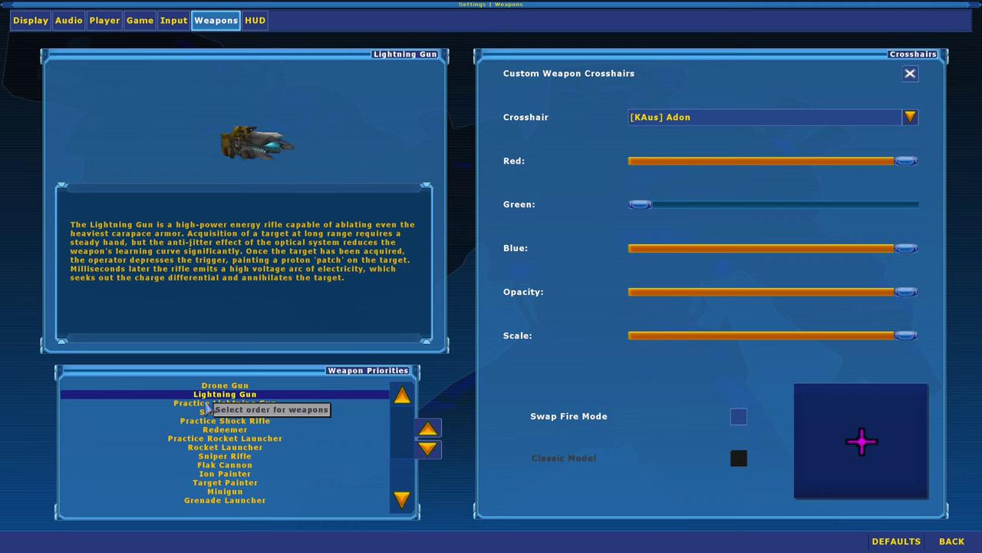
click(225, 403)
click(697, 119)
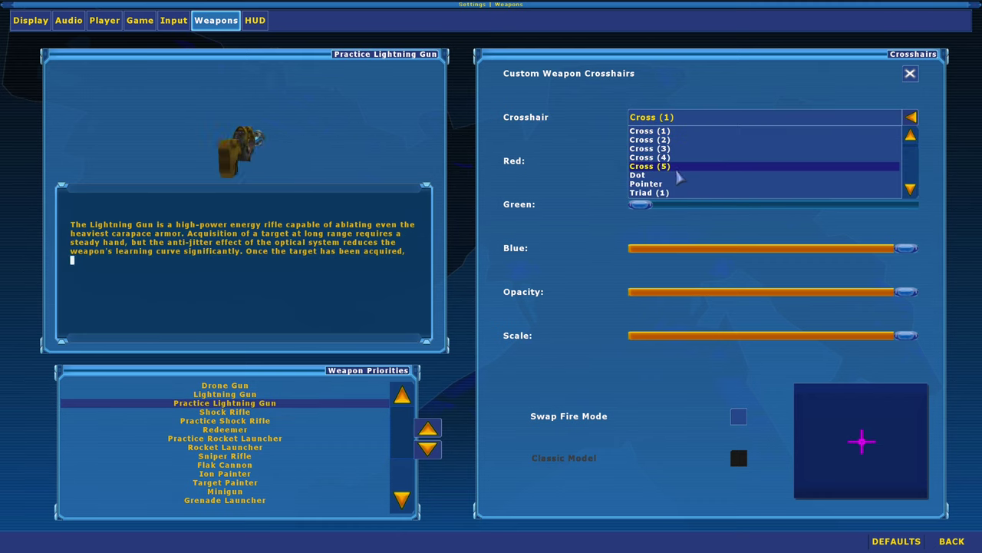
scroll(670, 176, down, 3)
scroll(669, 177, down, 15)
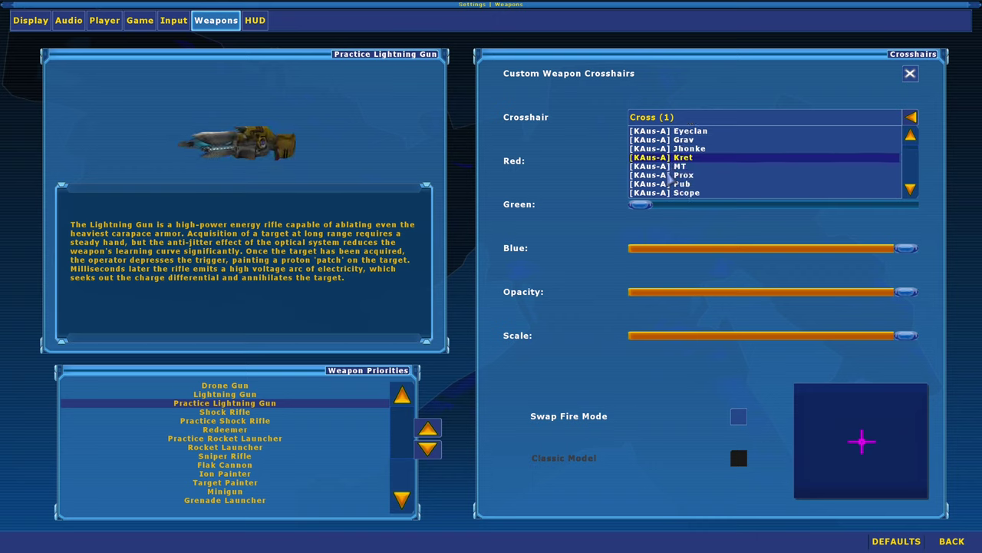
click(669, 177)
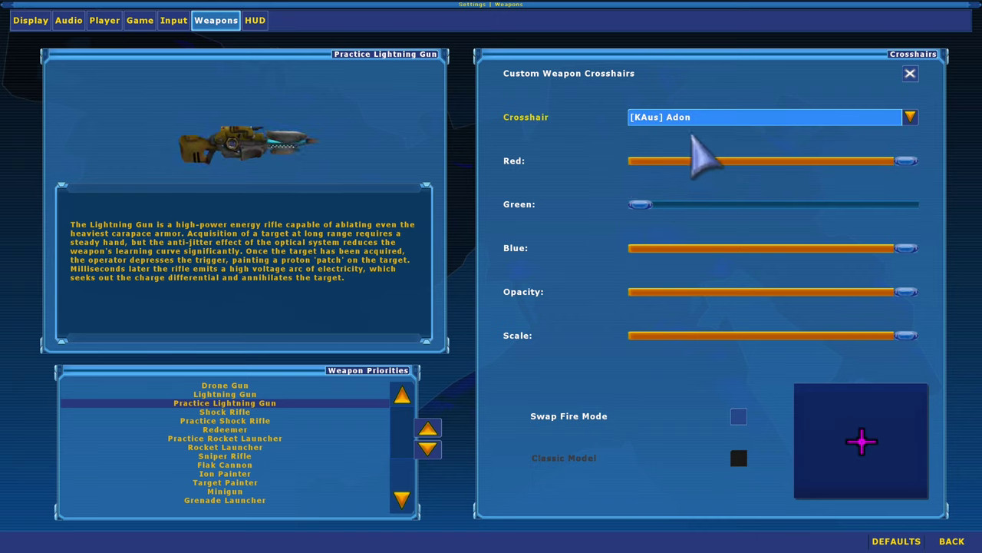
- Check the crosshairs of Practice Lightning Gun, Lightning Gun and Shock Rifle, and return to the main menu
click(241, 402)
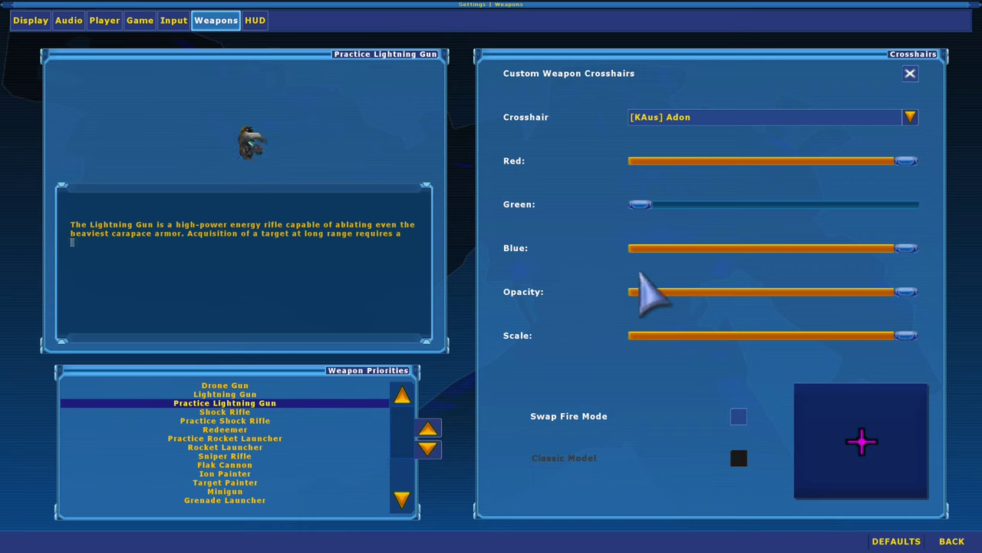
key(Up)
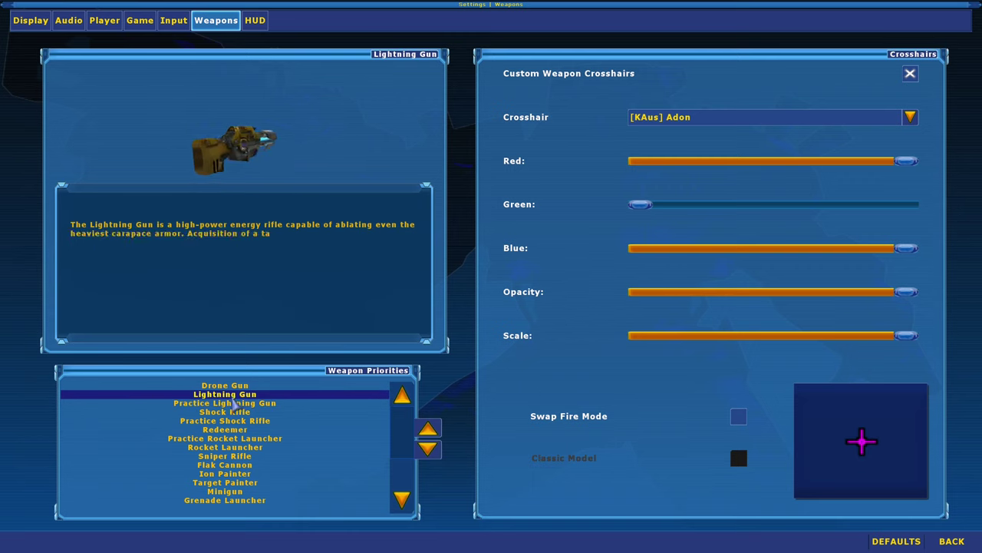
key(Down)
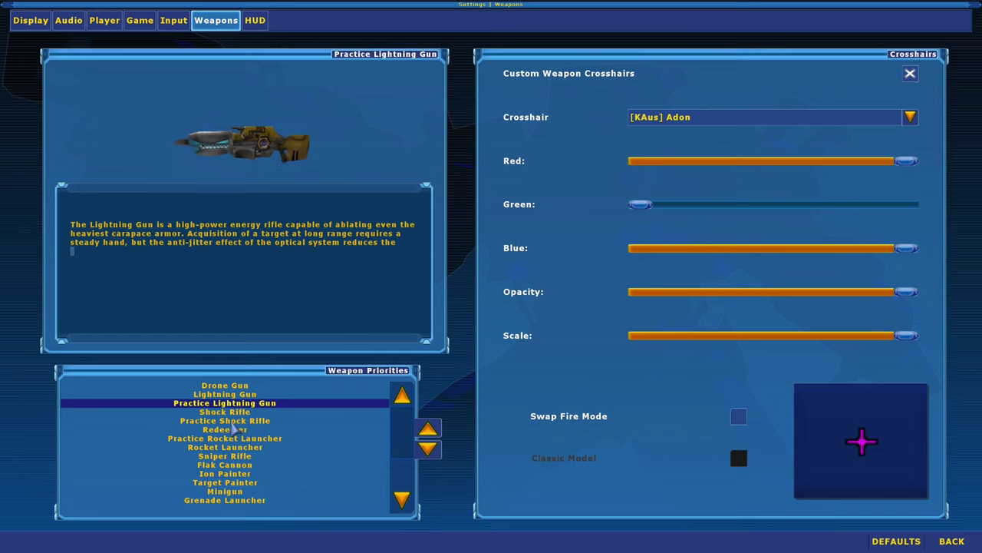
key(Down)
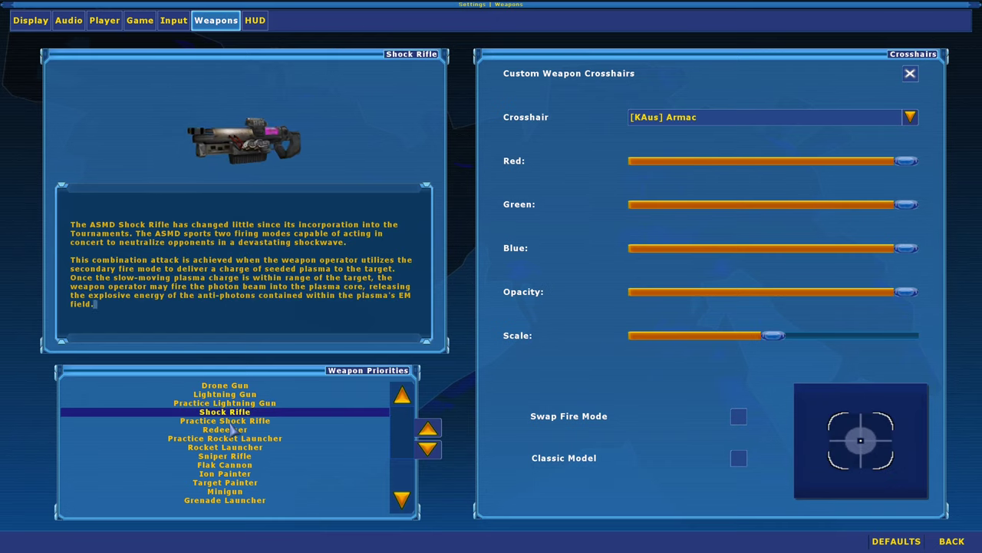
key(Escape)
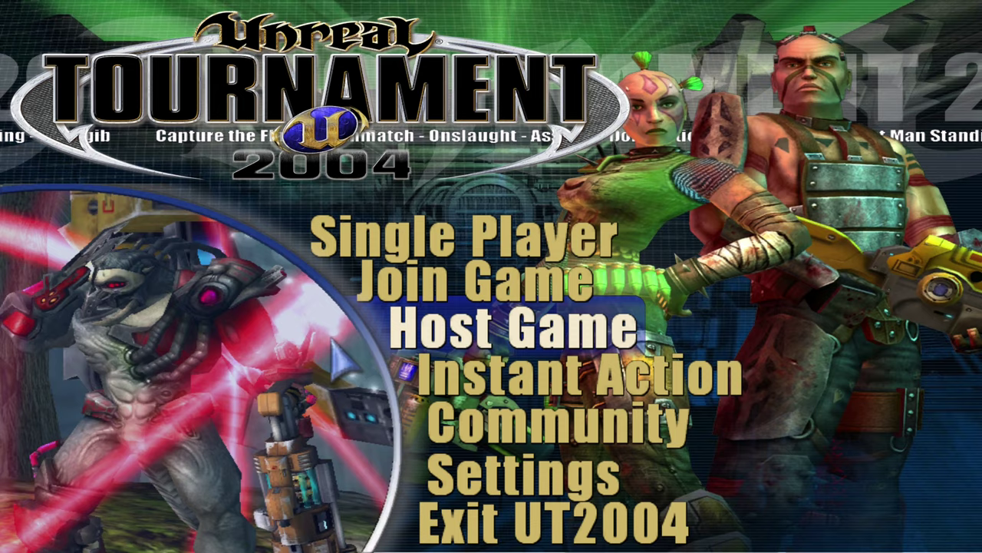
- Set up an Instant Action match with Target Practice added to the active mutators
click(483, 376)
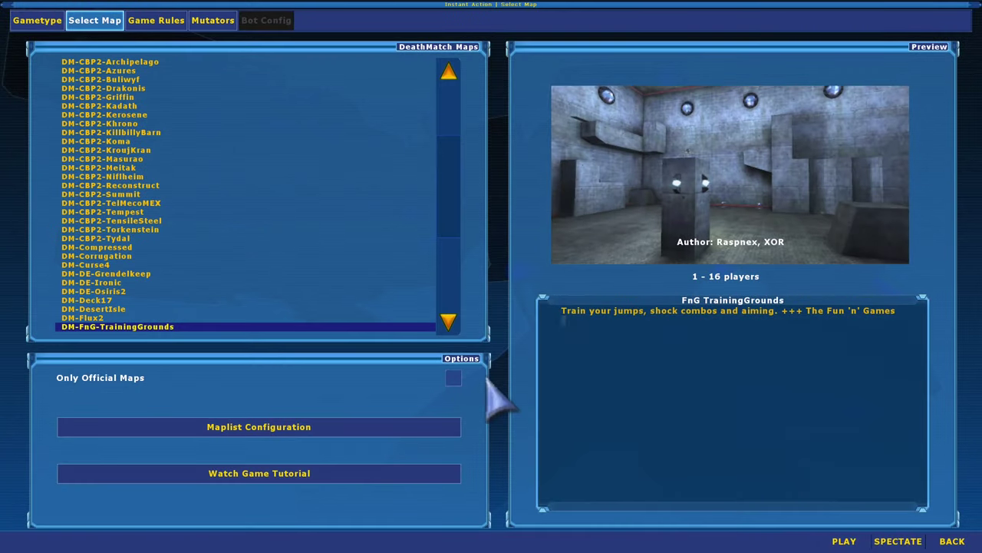
click(156, 23)
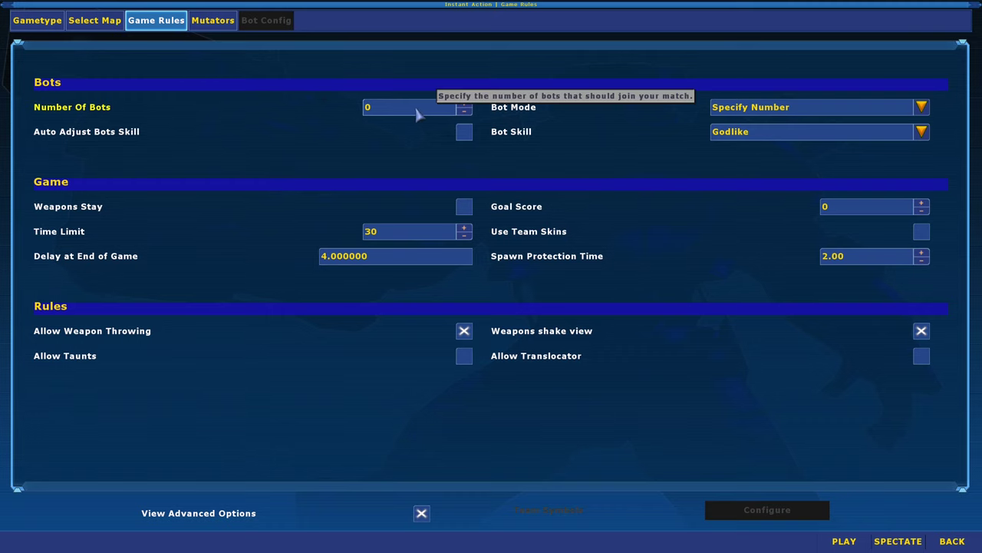
click(213, 21)
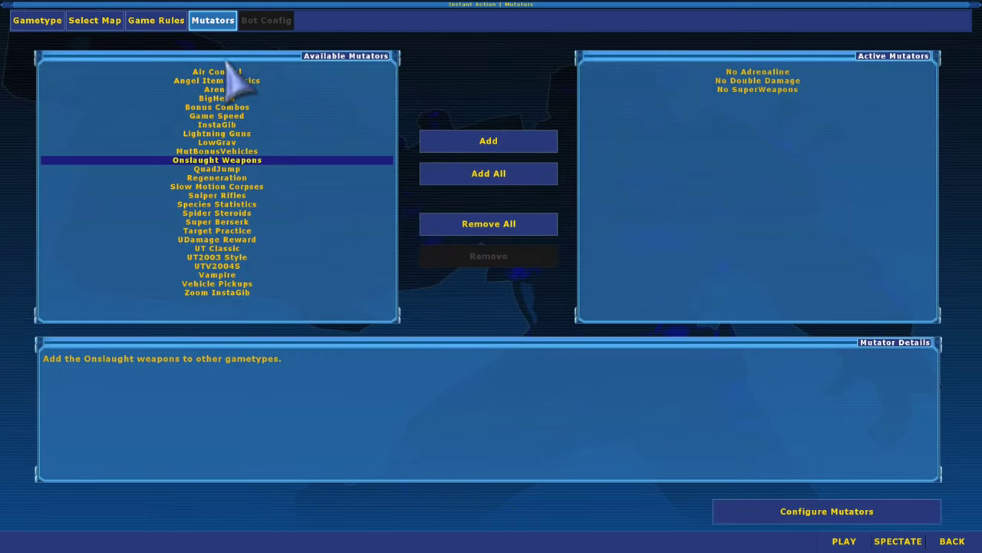
click(219, 234)
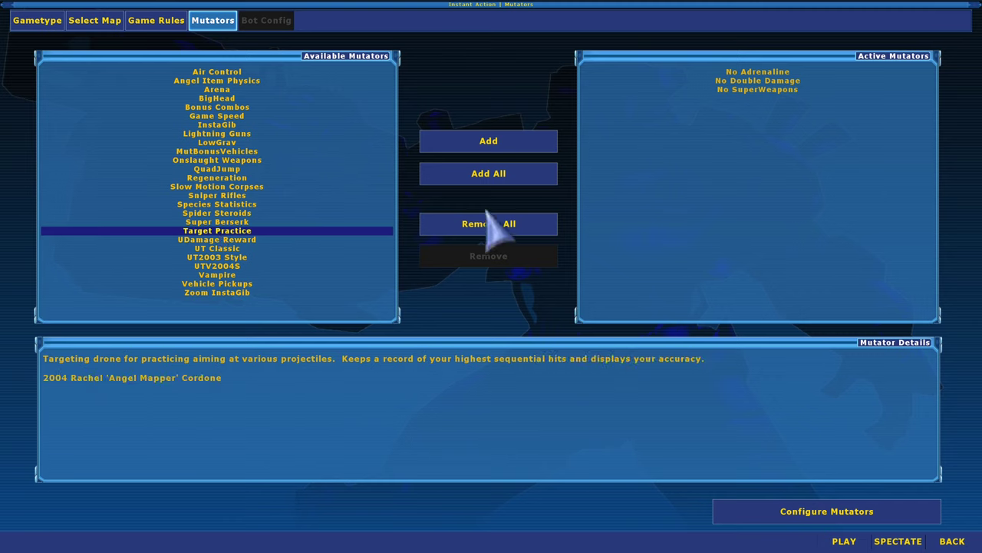
click(488, 145)
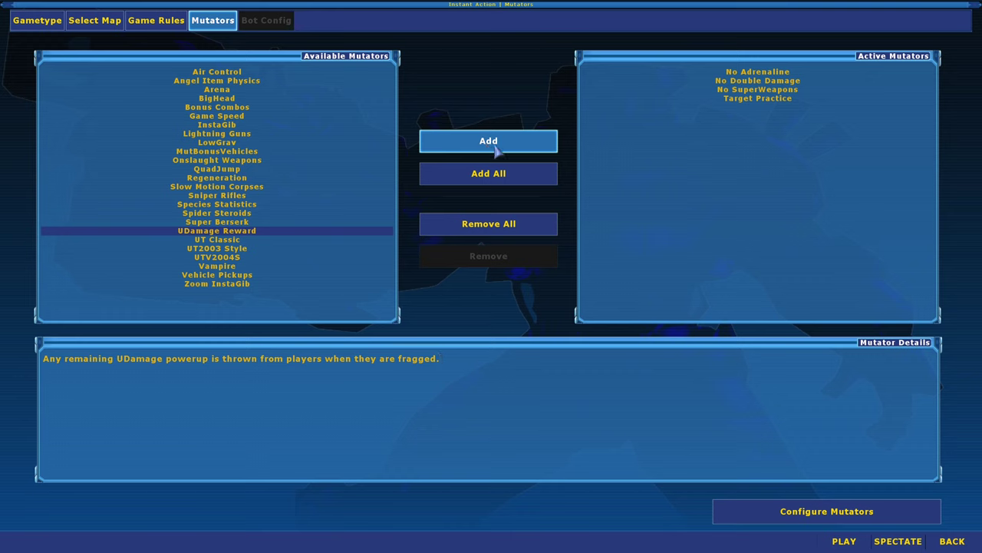
- View the Target Practice mutator's configuration and leave it without saving changes
click(770, 100)
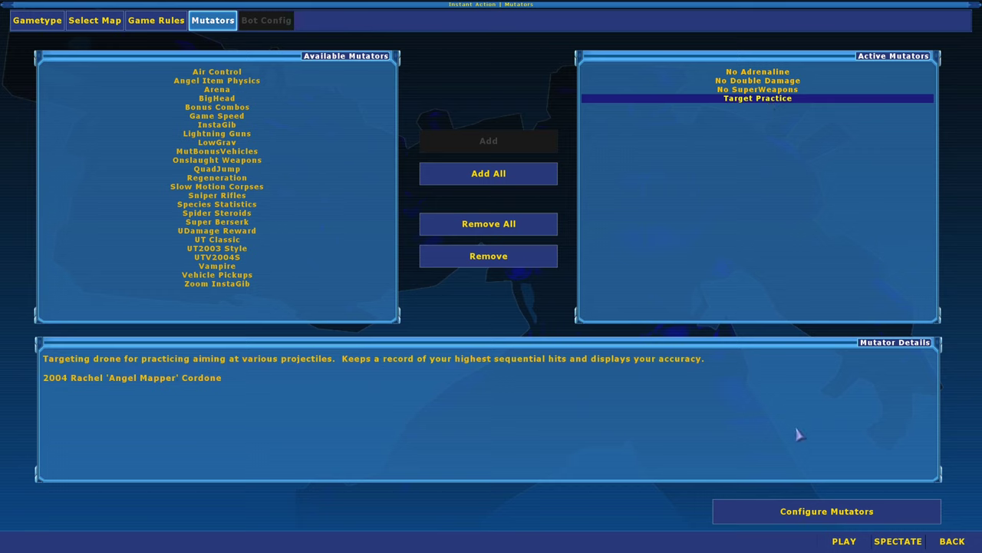
click(823, 513)
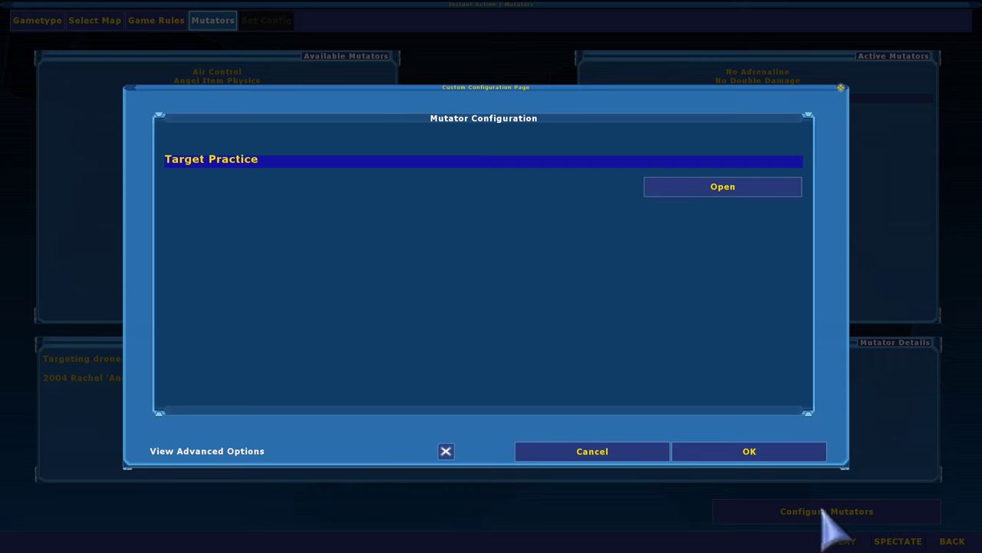
click(687, 190)
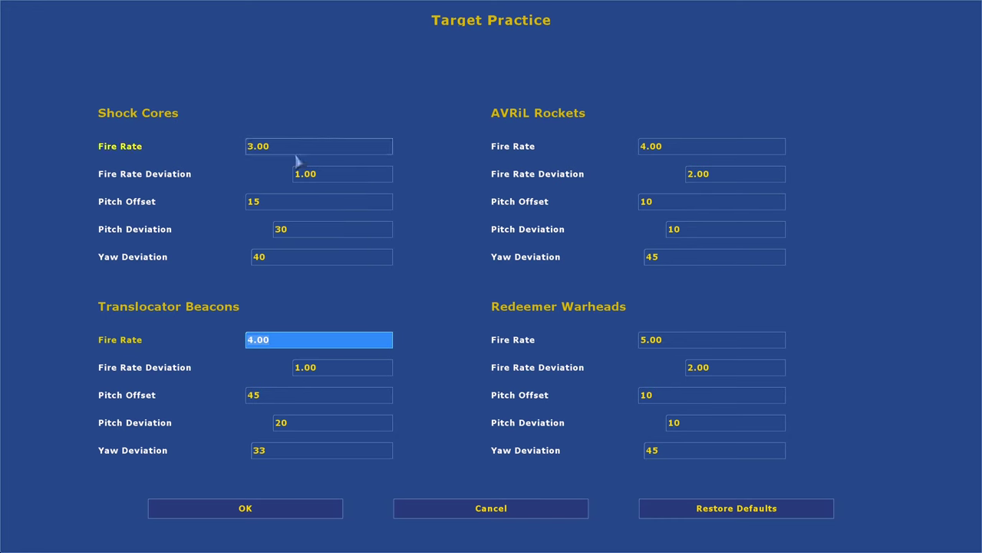
click(528, 509)
click(613, 458)
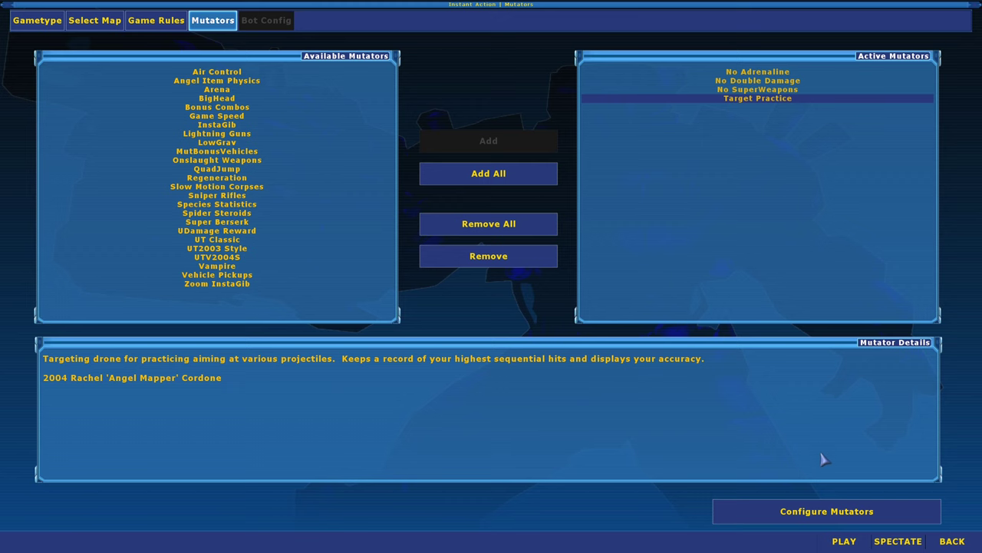
- Start the match, join it and run the console command loaded
click(845, 542)
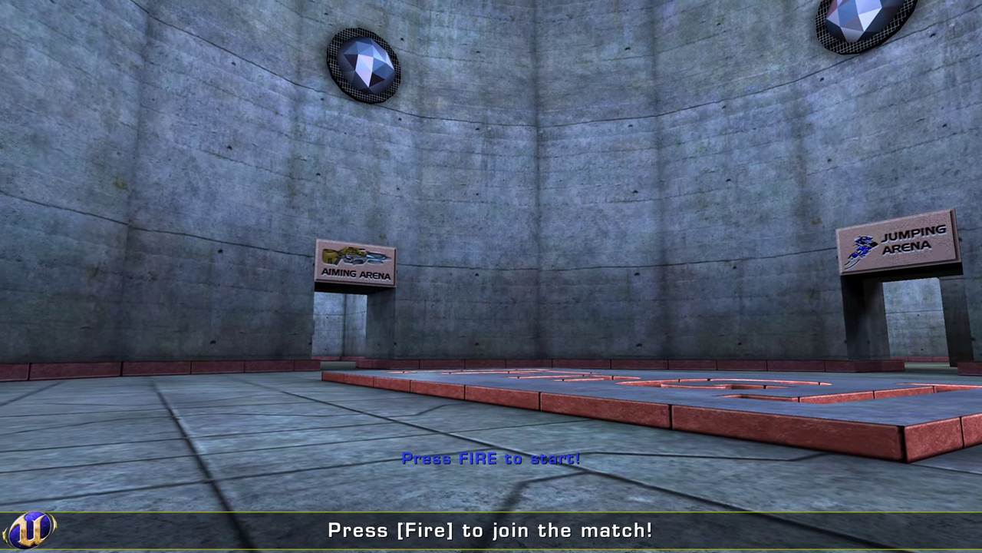
click(492, 277)
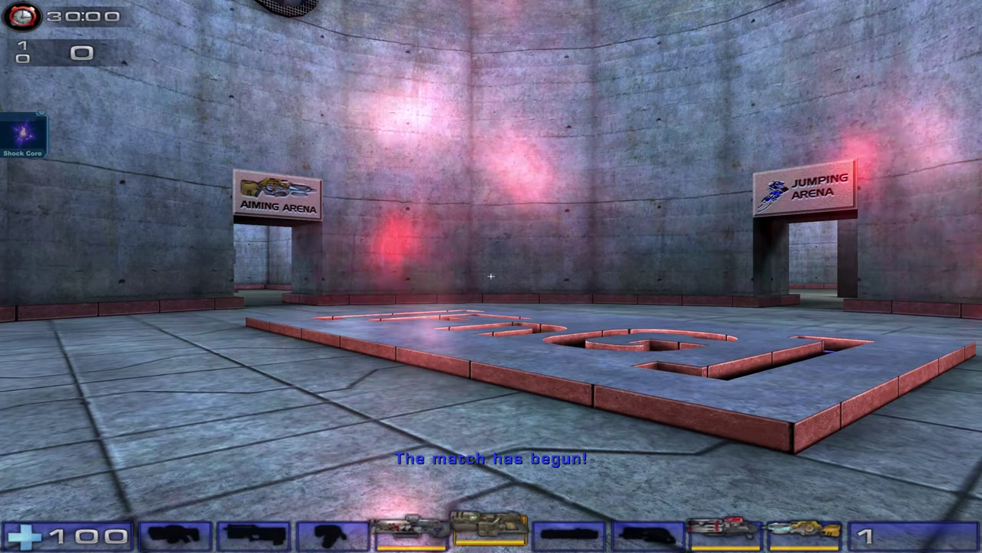
key(grave)
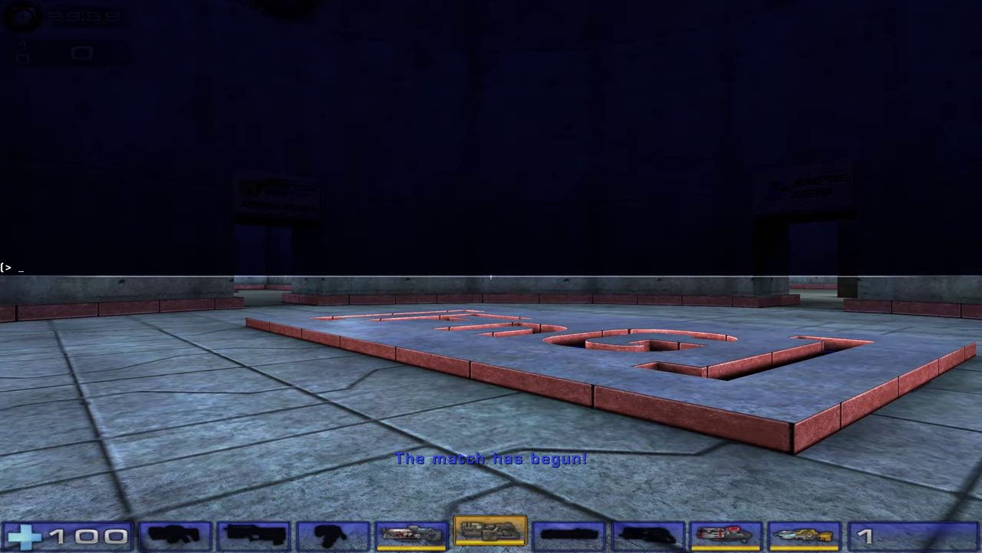
text(loaded)
key(Return)
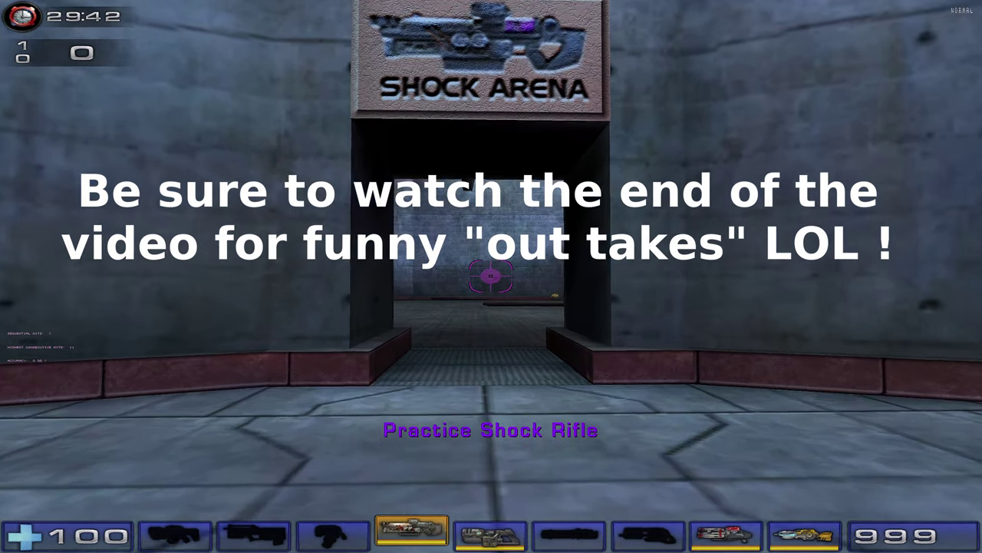
- Enter the Shock Arena, switch to the Practice Shock Rifle and take up a position near the target drone
key(w)
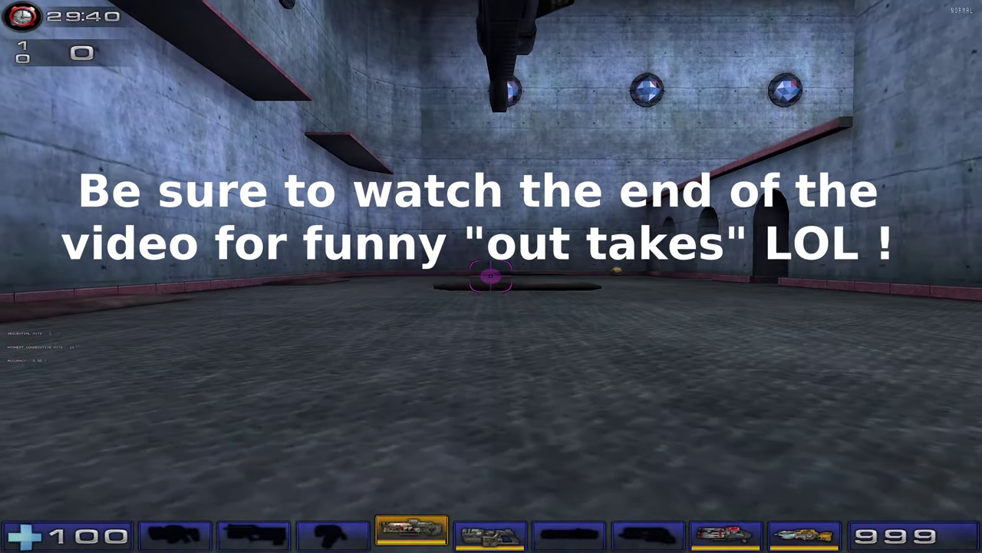
key(w)
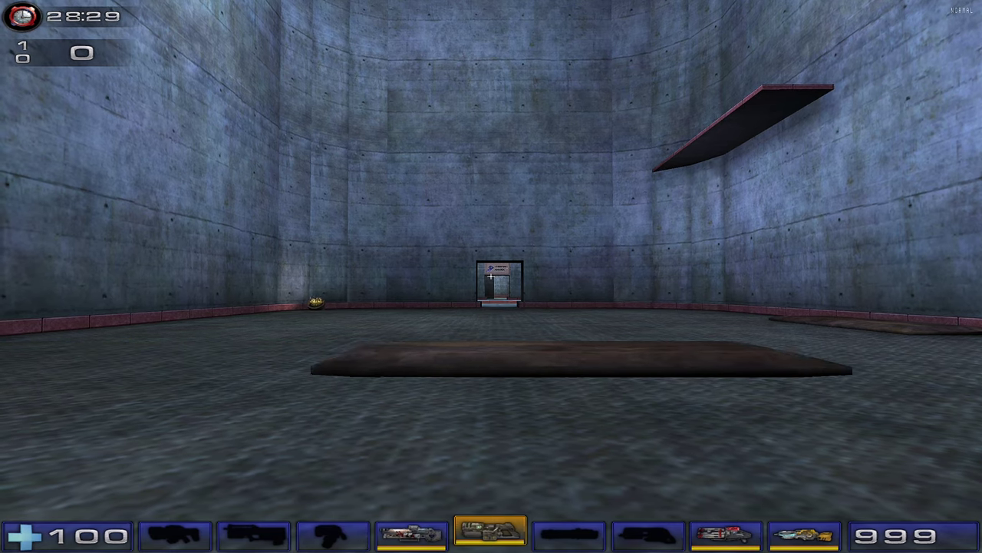
key(4)
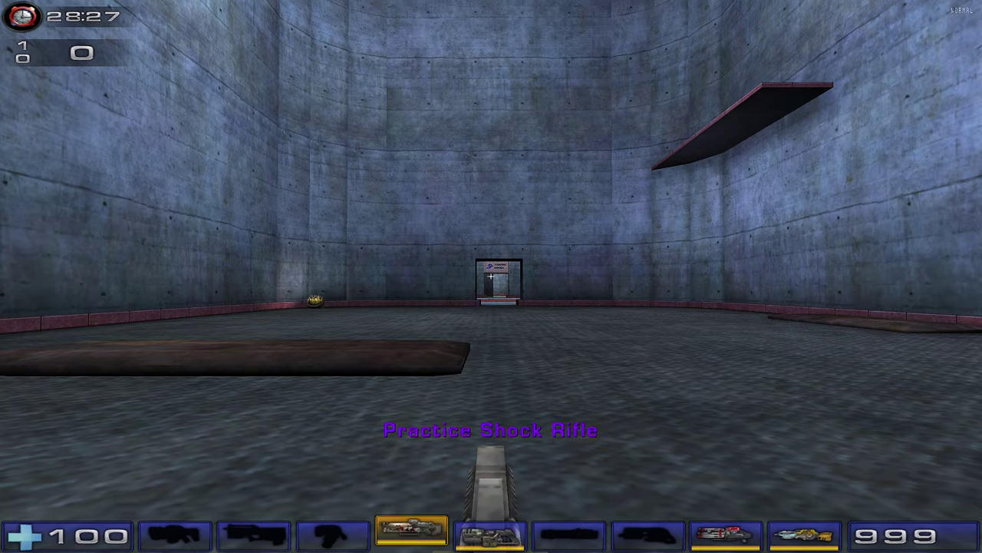
key(s)
key(d)
key(d)
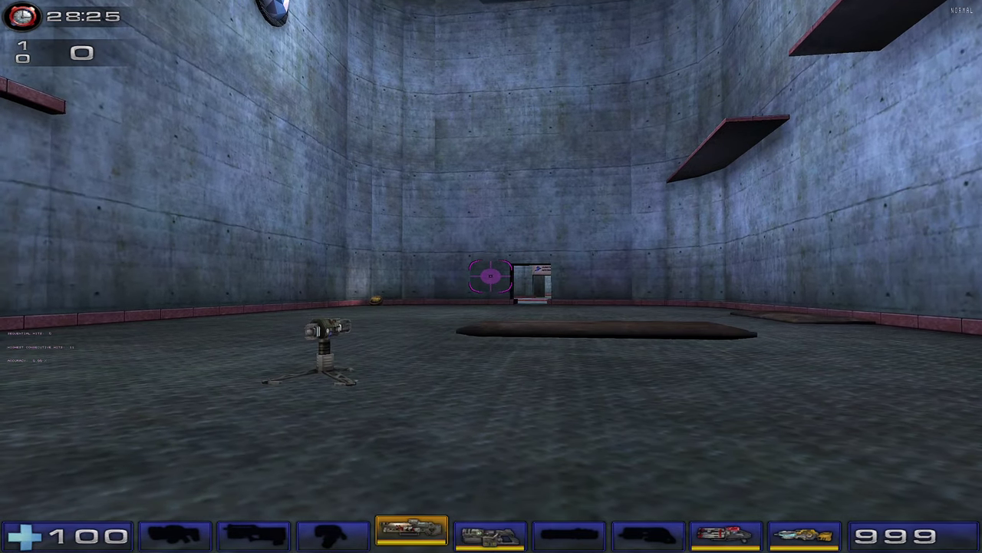
key(a)
- Shoot at the target drone's shock cores with the Practice Shock Rifle while moving around the drone
click(491, 277)
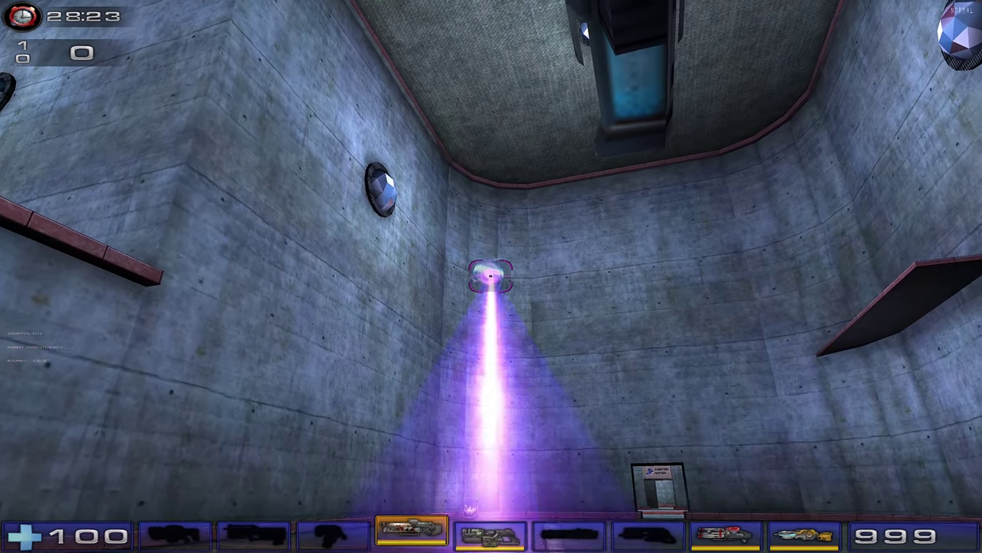
right_click(491, 276)
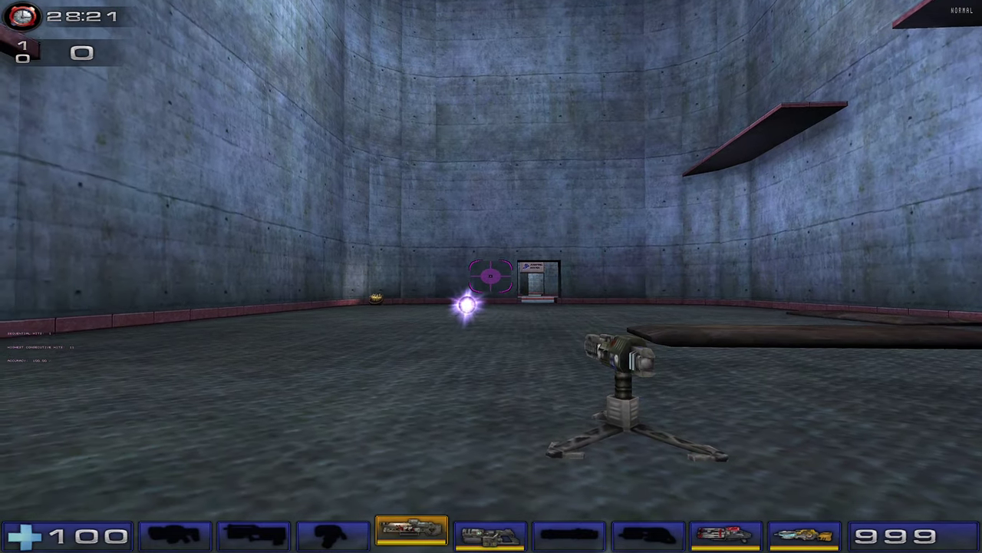
click(492, 276)
key(d)
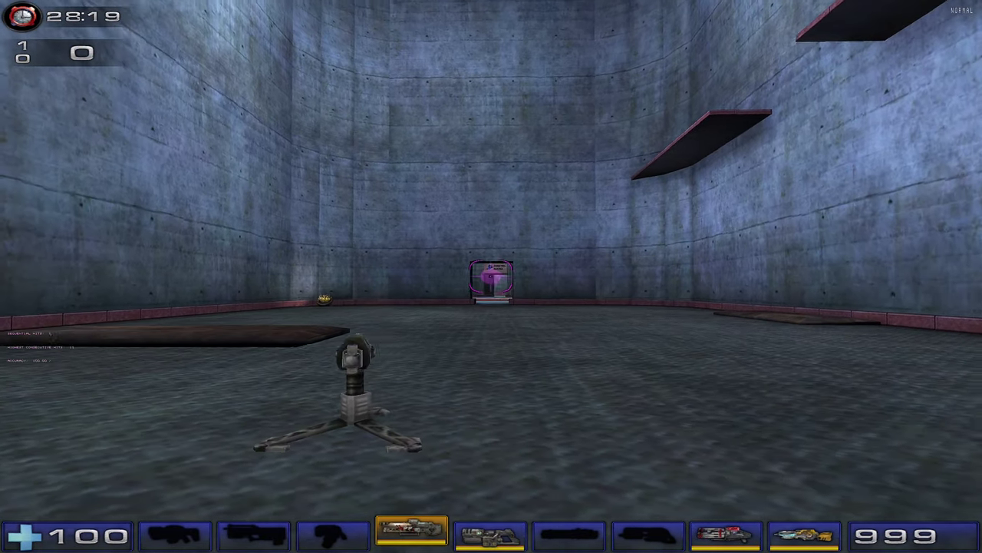
key(w)
right_click(491, 276)
right_click(491, 277)
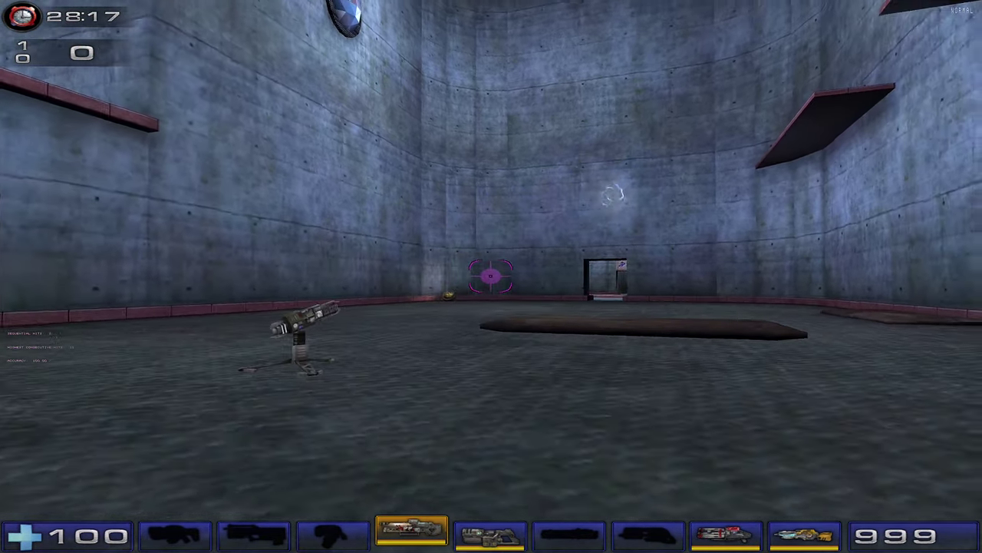
click(491, 277)
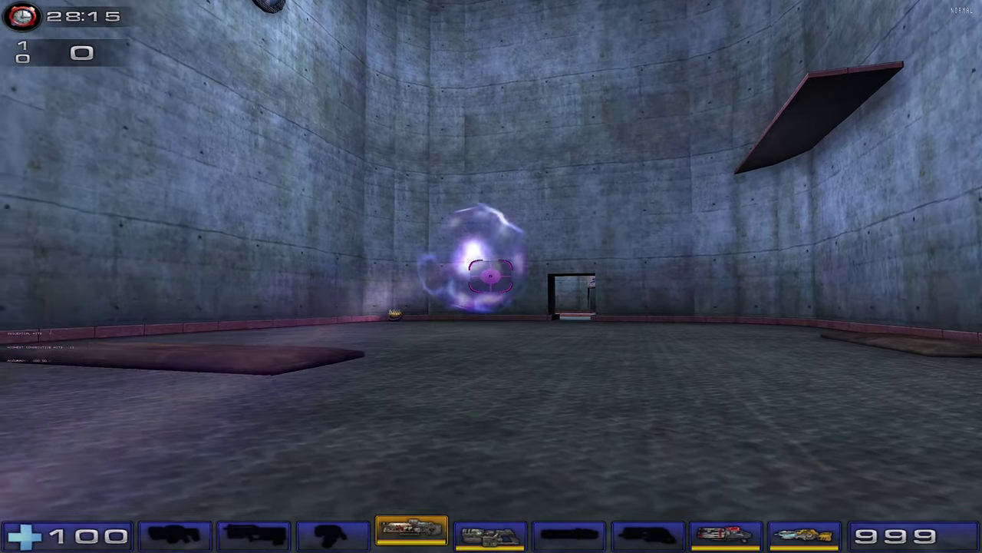
right_click(491, 277)
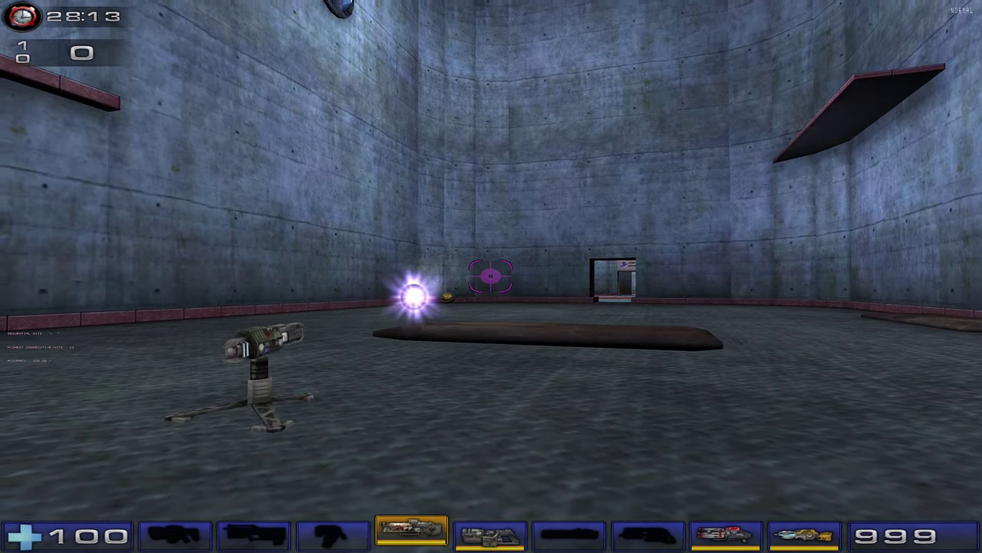
click(491, 277)
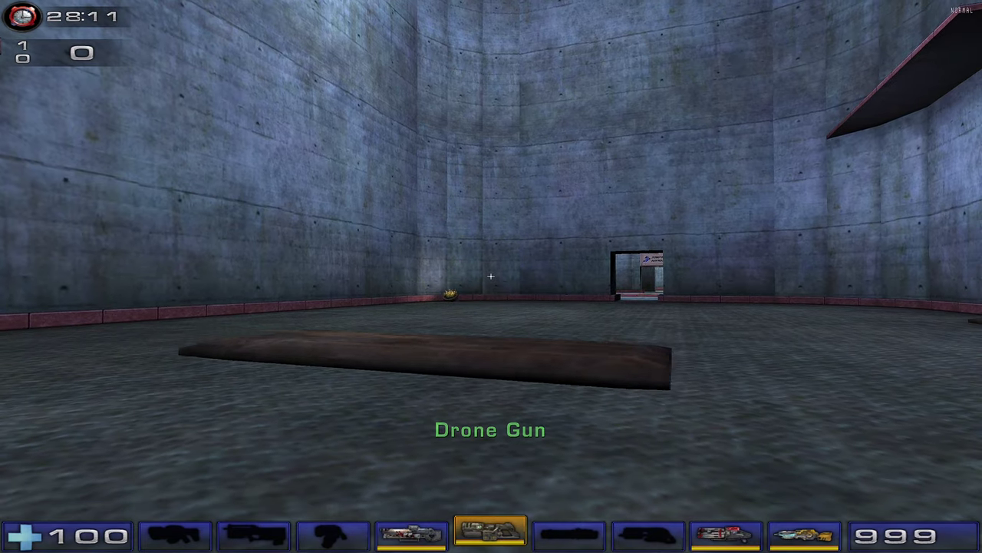
- Place a target drone in the arena with the Drone Gun and switch back to the Practice Shock Rifle
click(491, 276)
key(s)
key(d)
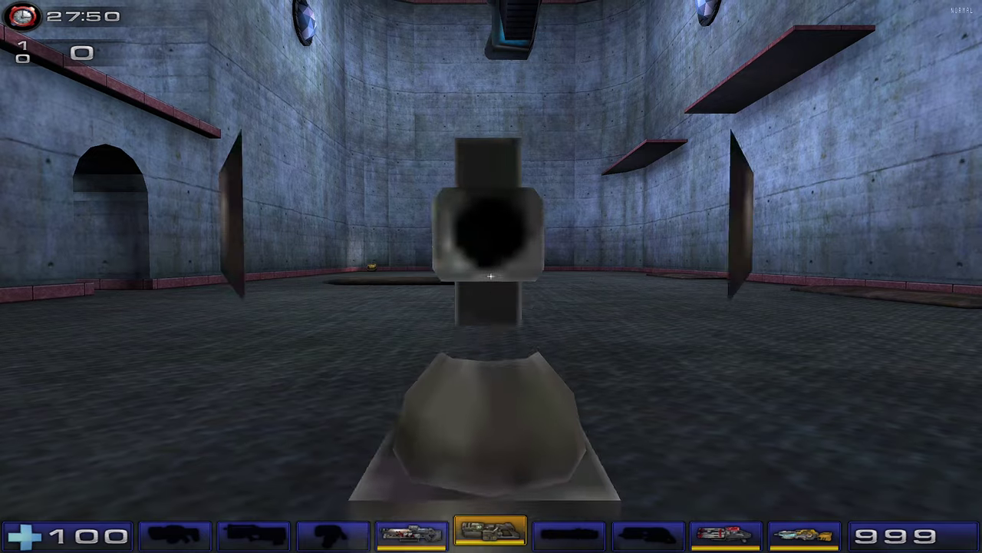
key(4)
key(w)
key(a)
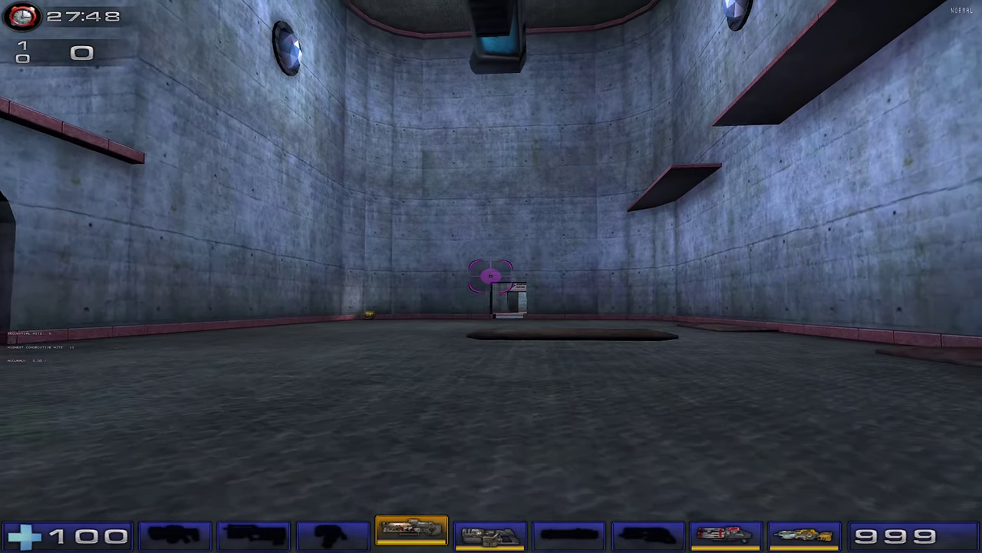
- Practise shock combos in the open arena by firing shock cores upward and shooting them with the Practice Shock Rifle's beam while moving
key(d)
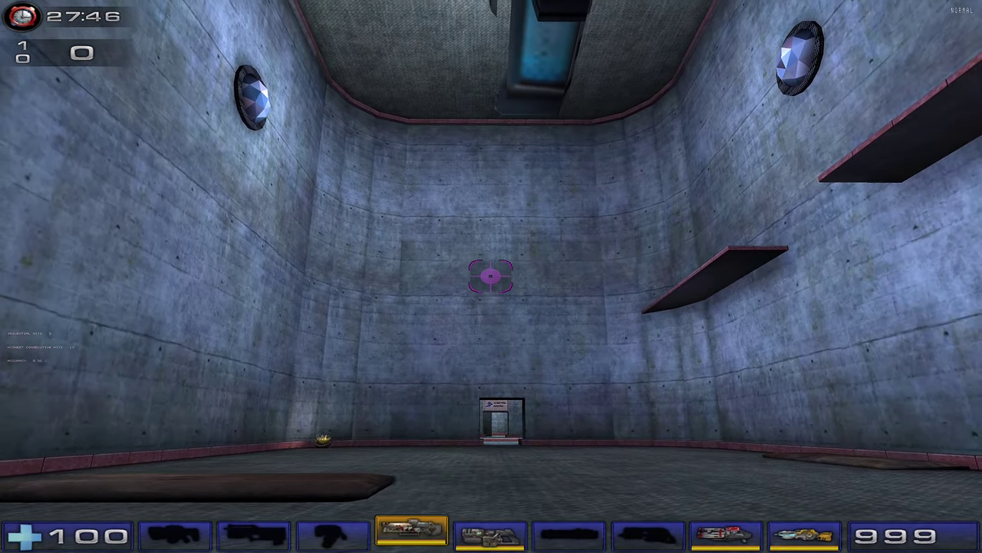
key(w)
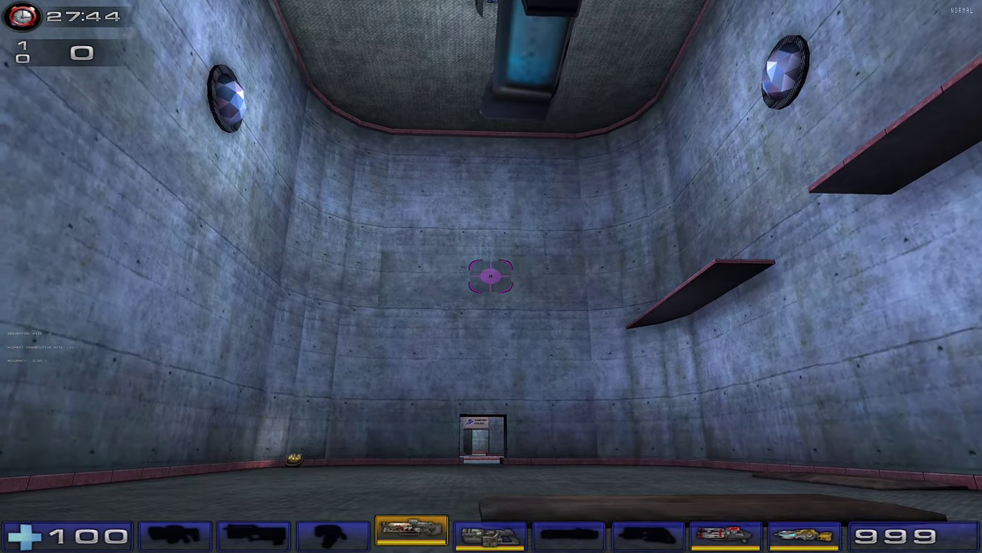
right_click(492, 276)
click(491, 276)
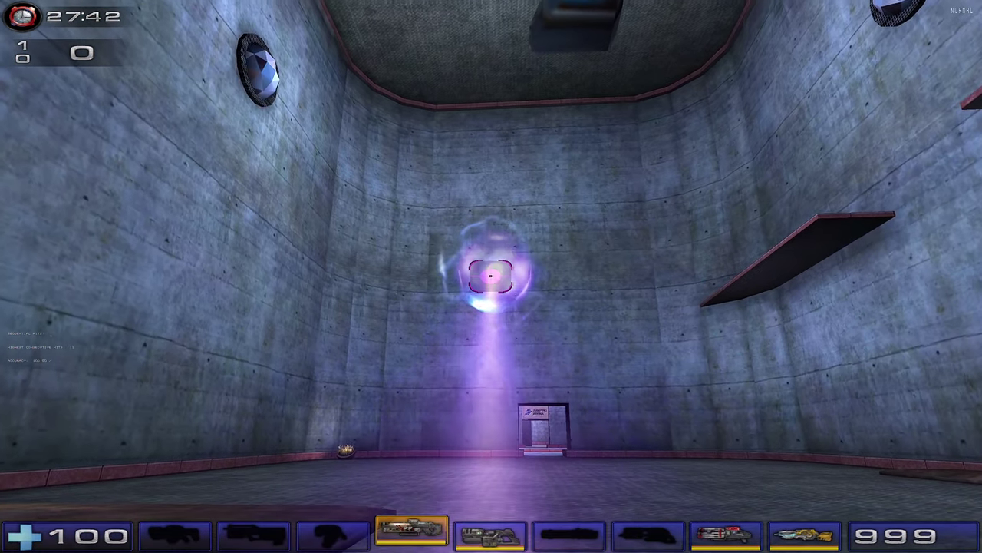
right_click(492, 277)
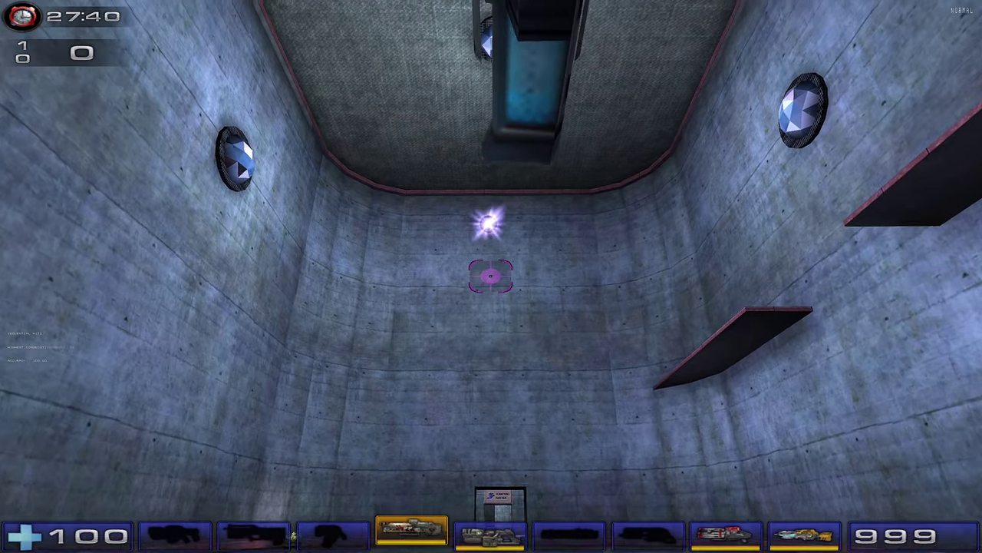
key(s)
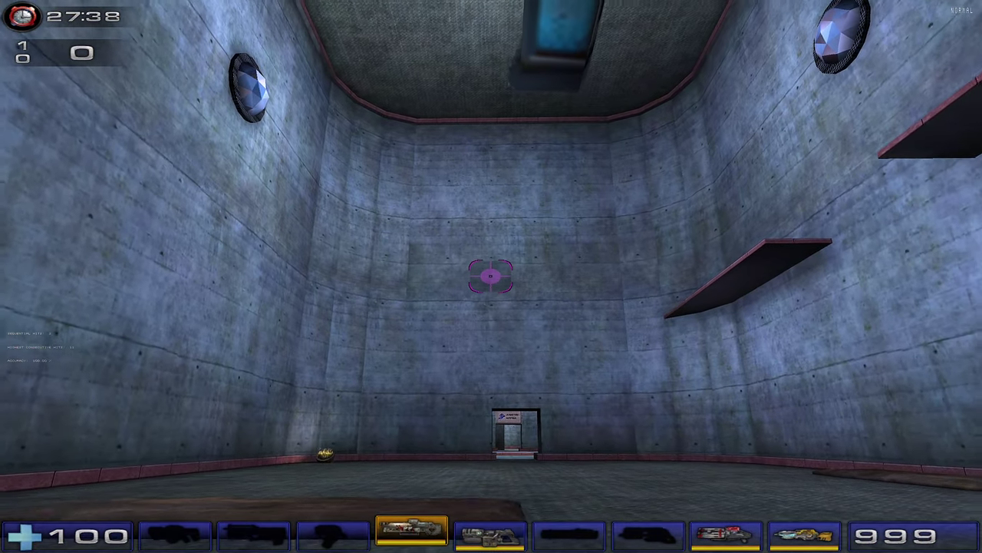
right_click(491, 277)
click(492, 276)
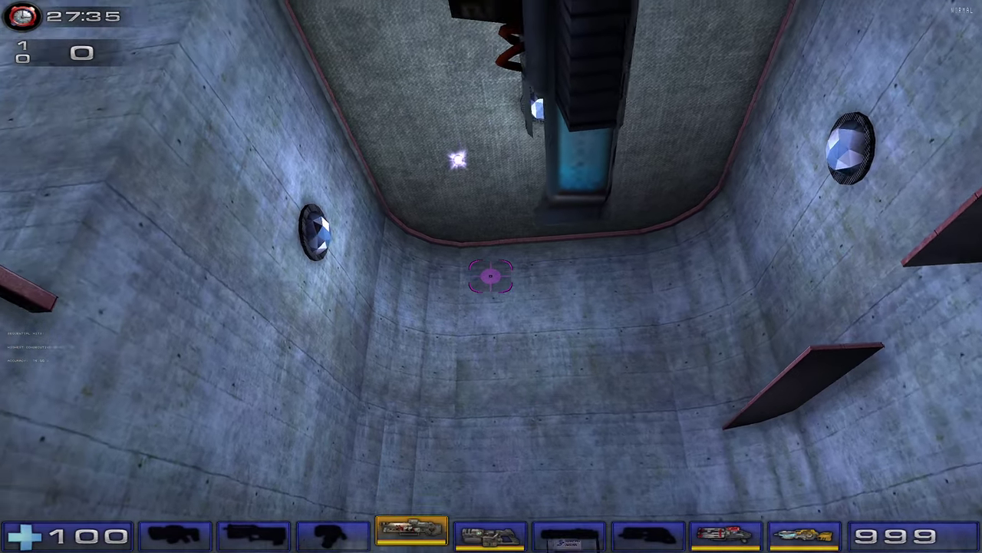
click(491, 276)
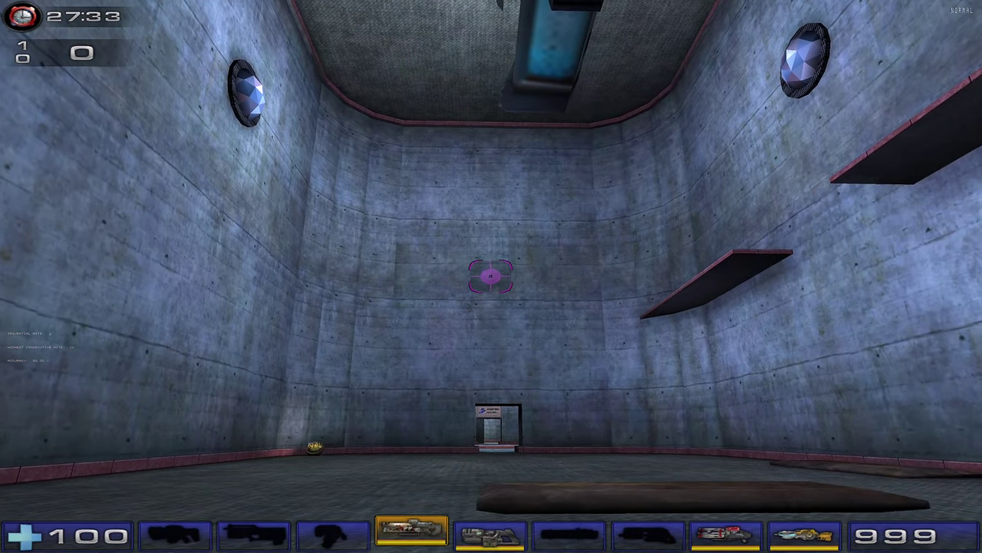
right_click(491, 276)
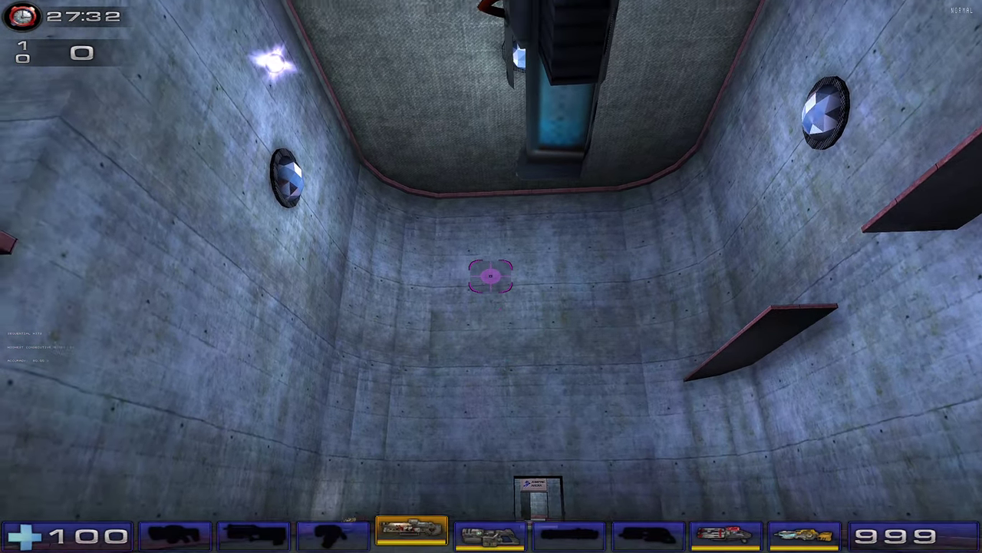
click(491, 277)
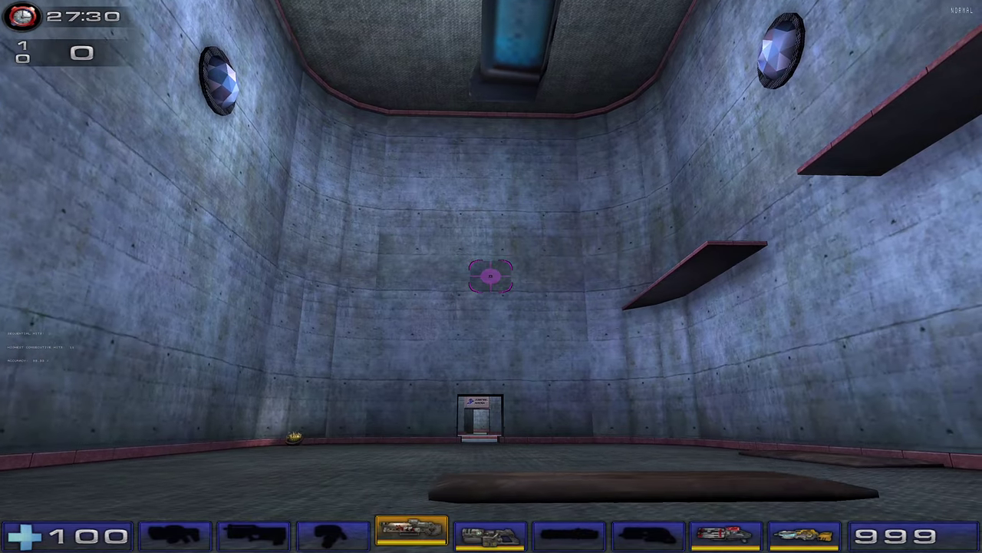